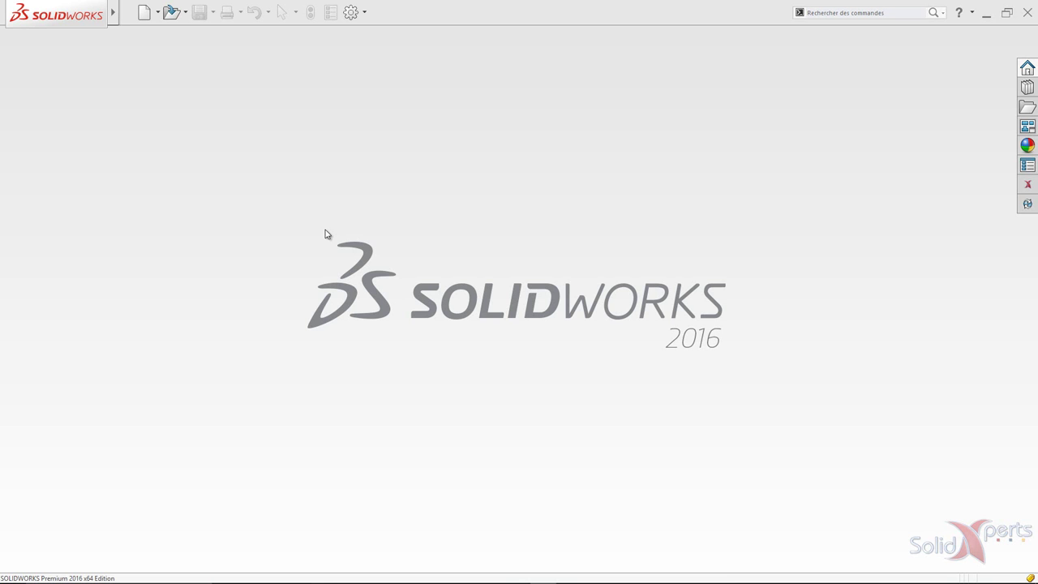
Open 1_Automatic recognition.x_t and run the import diagnosis, which finds no faulty faces.
left_click(171, 13)
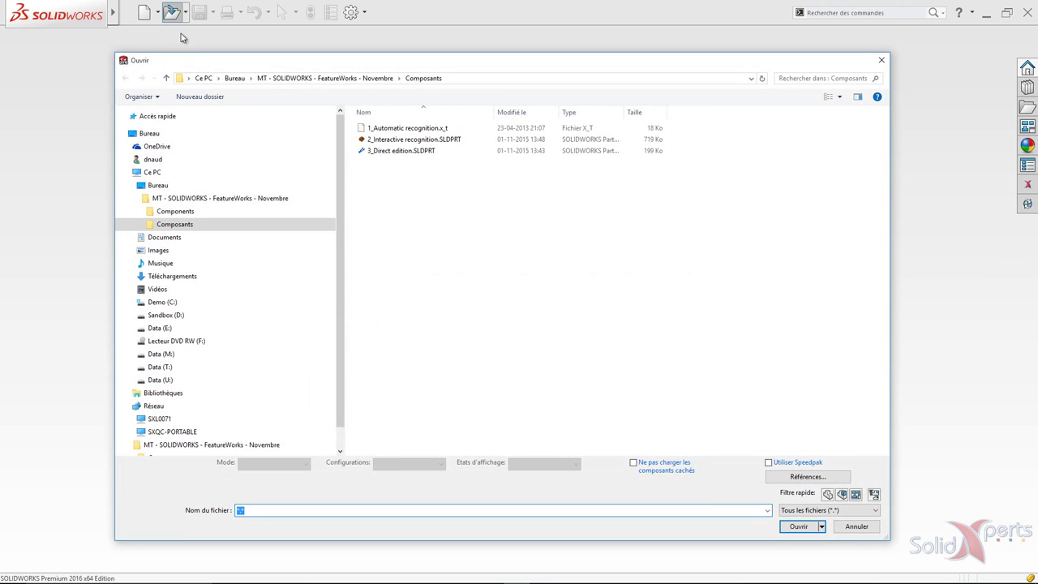
left_click(384, 130)
left_click(798, 514)
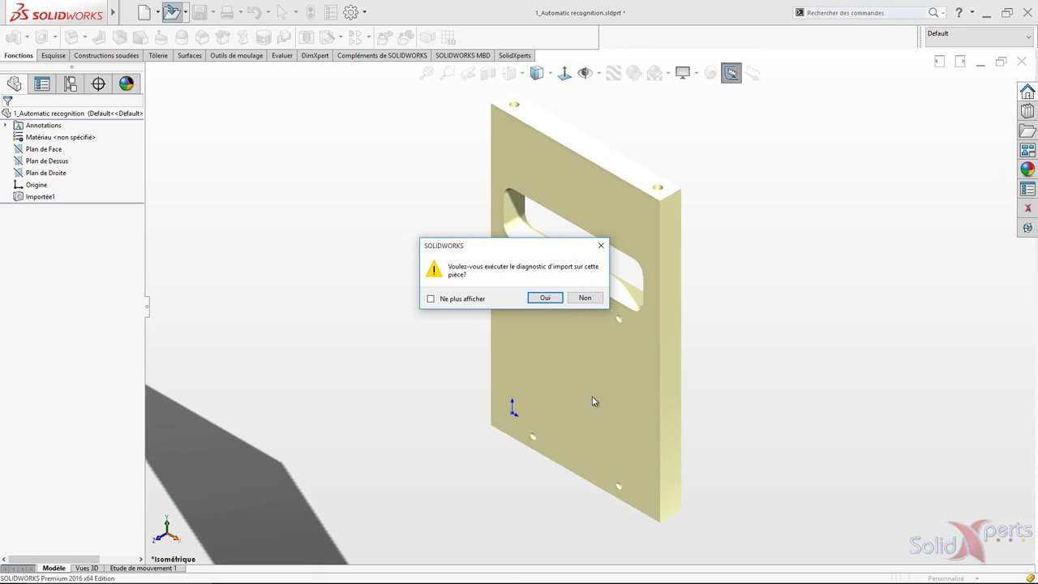
left_click(543, 299)
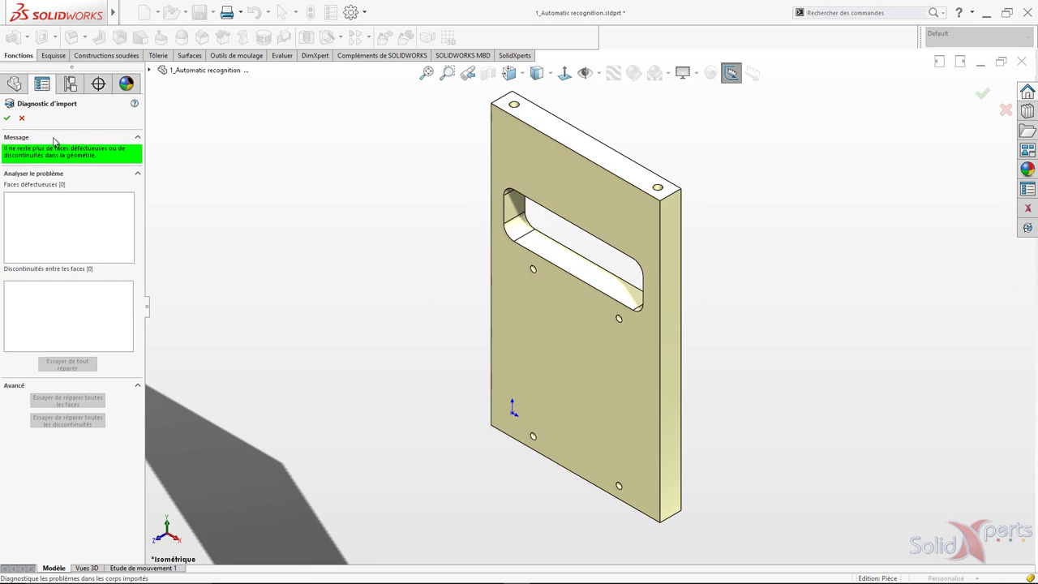
left_click(7, 117)
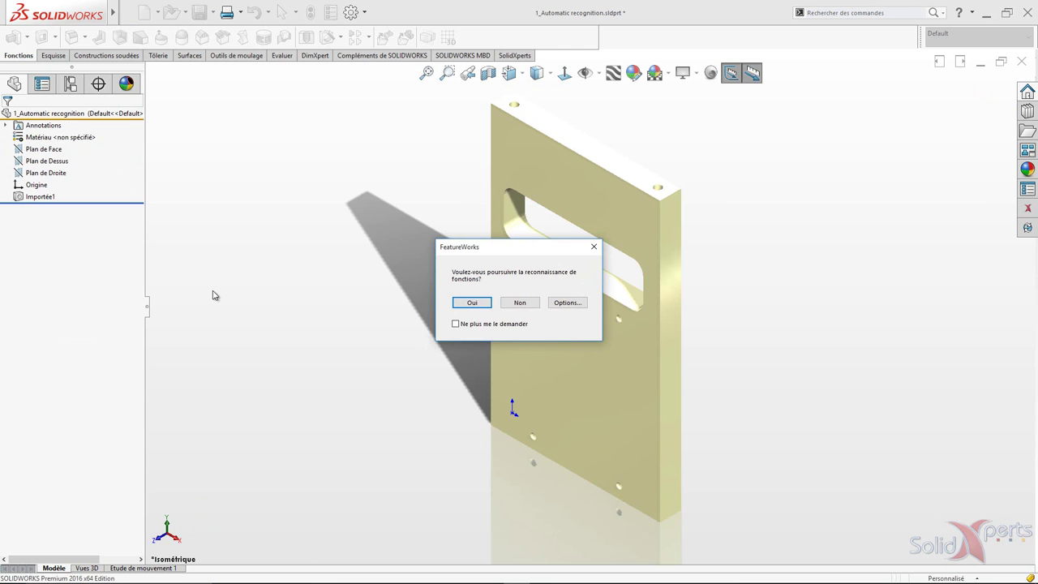
left_click(564, 304)
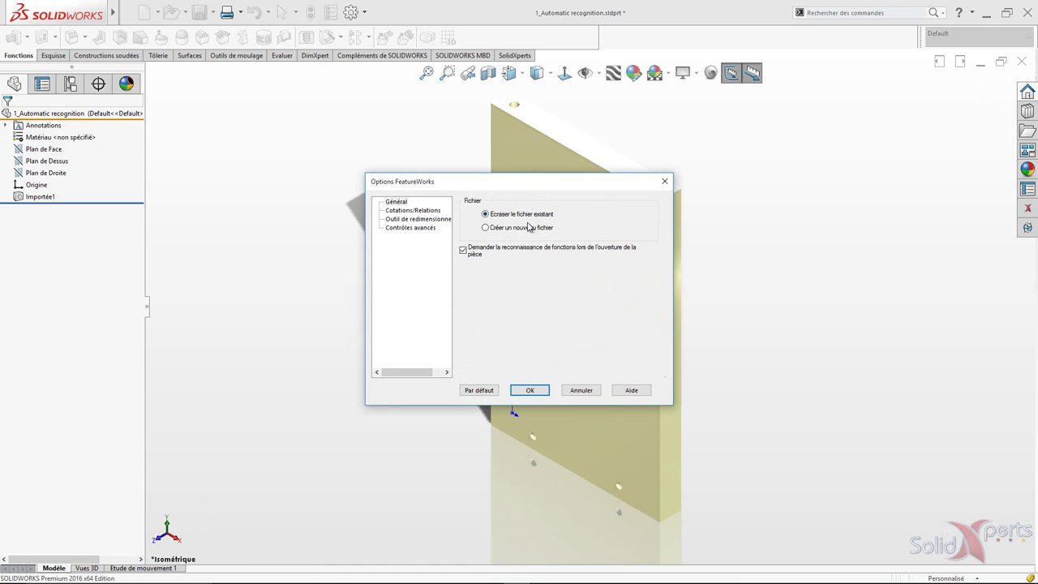
left_click(412, 211)
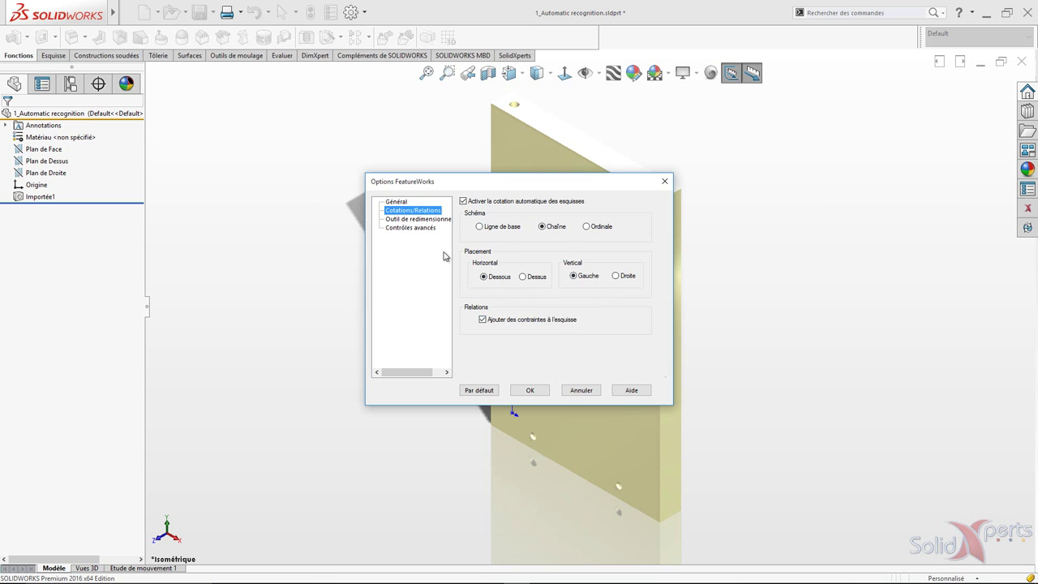
left_click(399, 219)
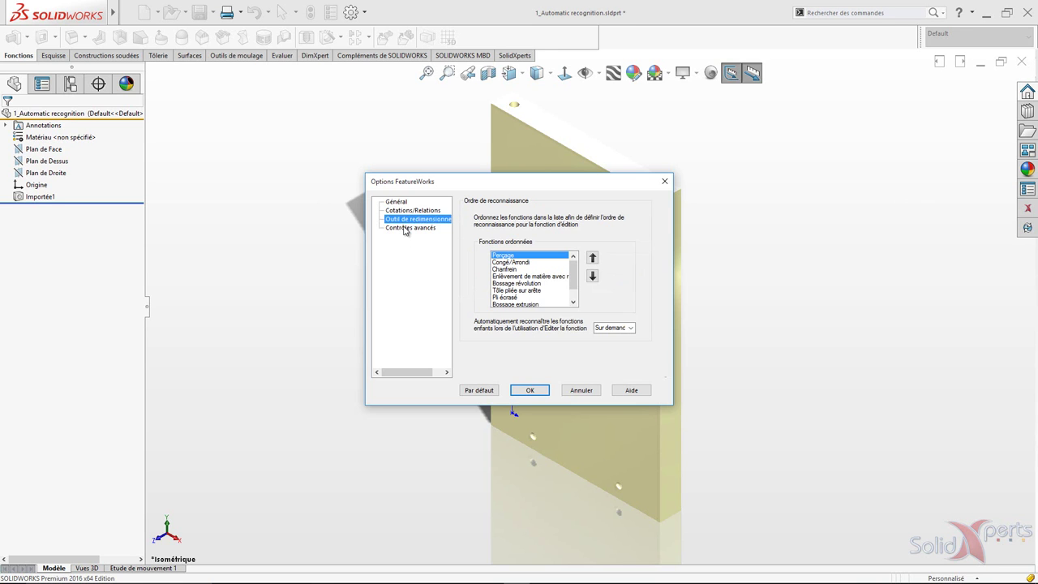
left_click(406, 227)
left_click(523, 392)
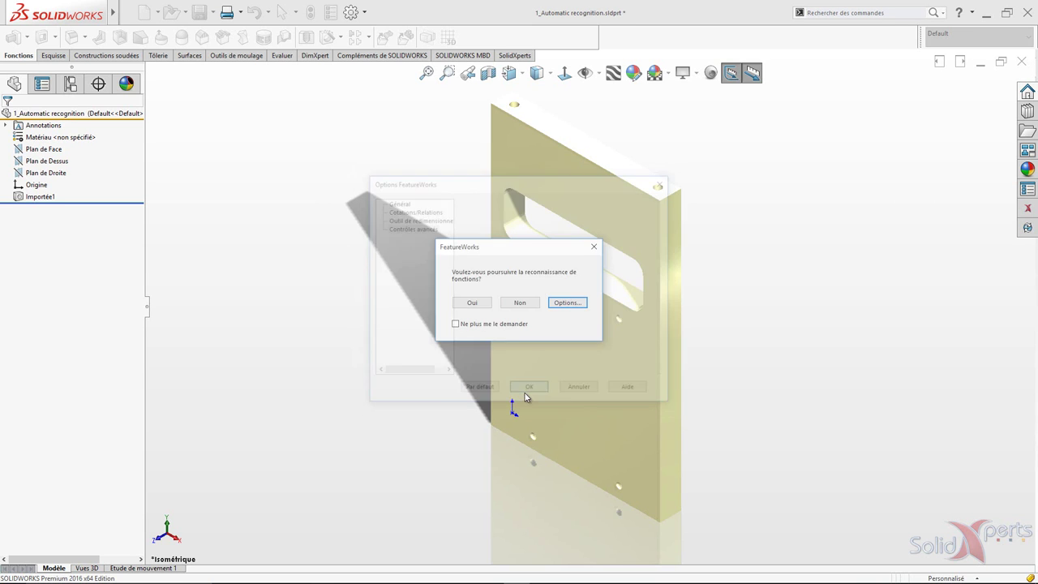
Start FeatureWorks, accept deleting unsupported features, and run recognition in Automatique mode.
left_click(467, 303)
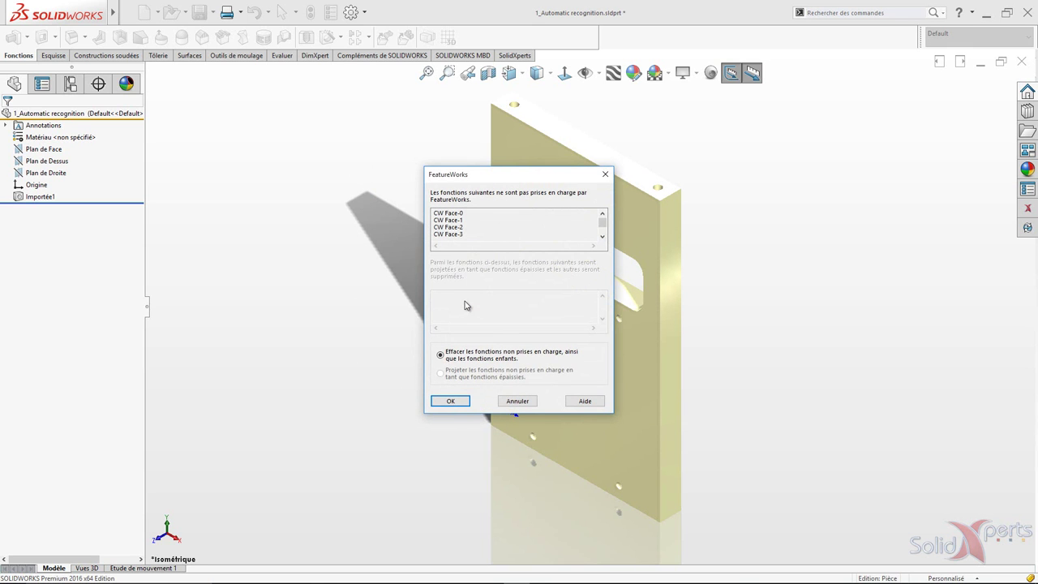
left_click(448, 401)
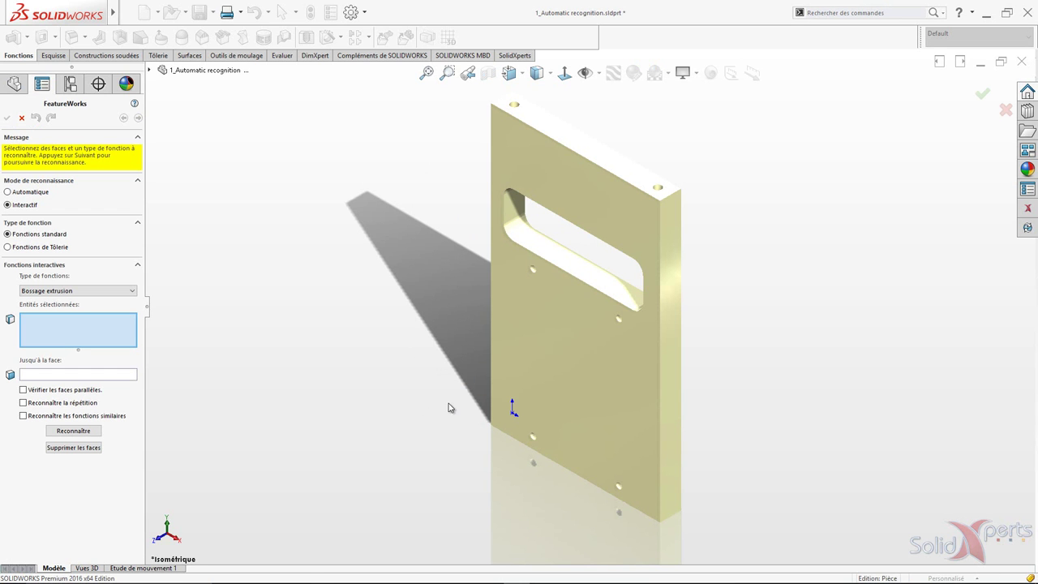
left_click(27, 194)
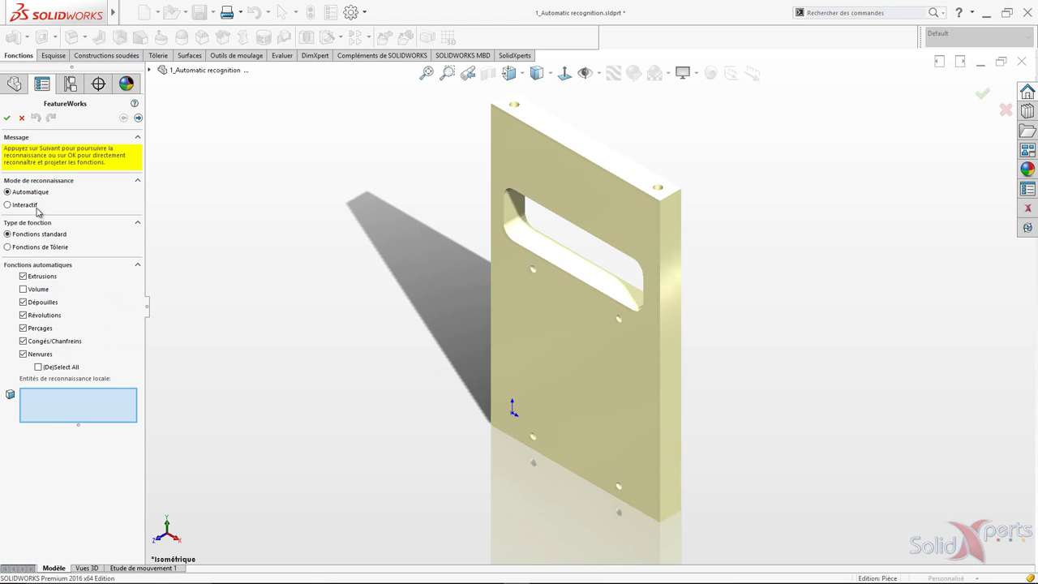
left_click(138, 118)
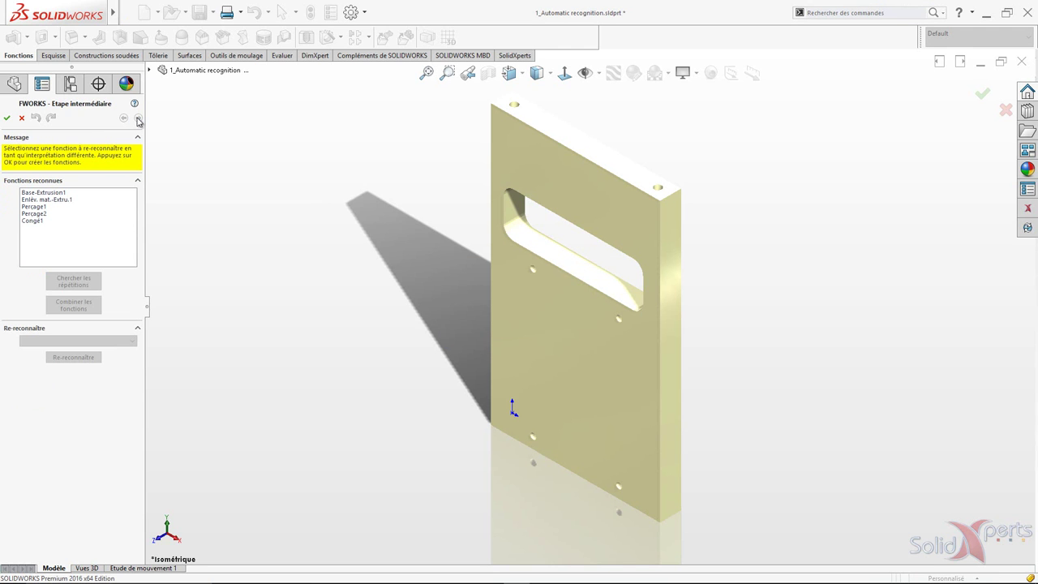
Review the recognized Base-Extrusion1 and Perçage1 features and create them in the part.
left_click(42, 192)
left_click(35, 207)
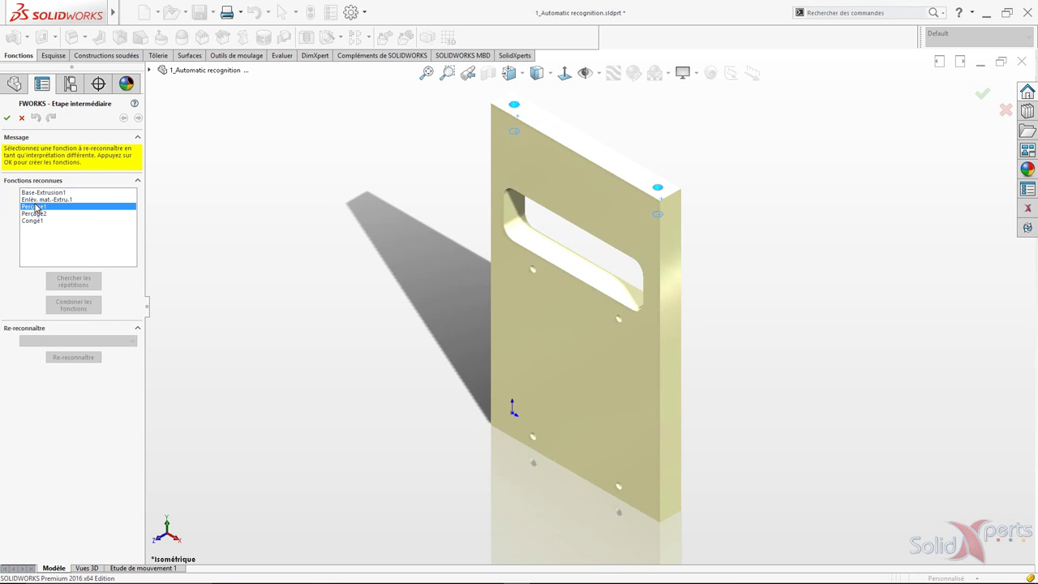
left_click(8, 119)
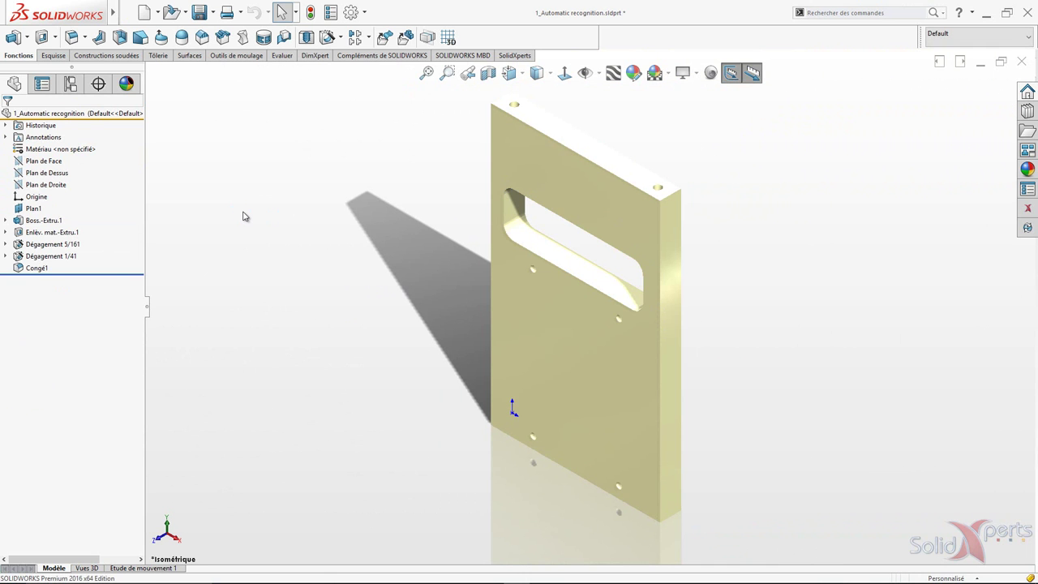
Move the slot cut up so its offset dimension reads 2.000, then begin opening another part.
left_click(46, 234)
left_click_drag(697, 261, 785, 305)
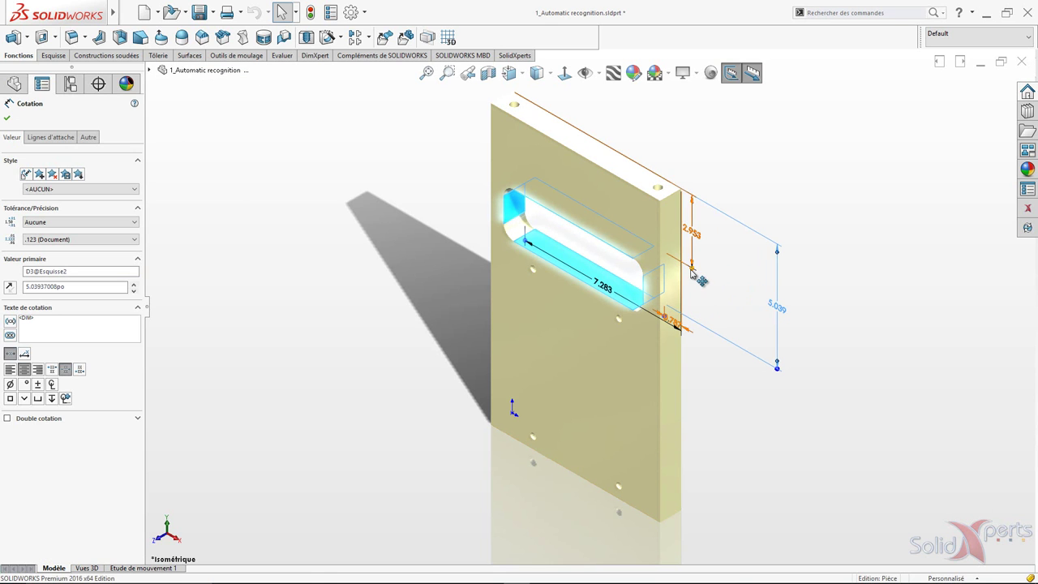
left_click_drag(705, 270, 692, 243)
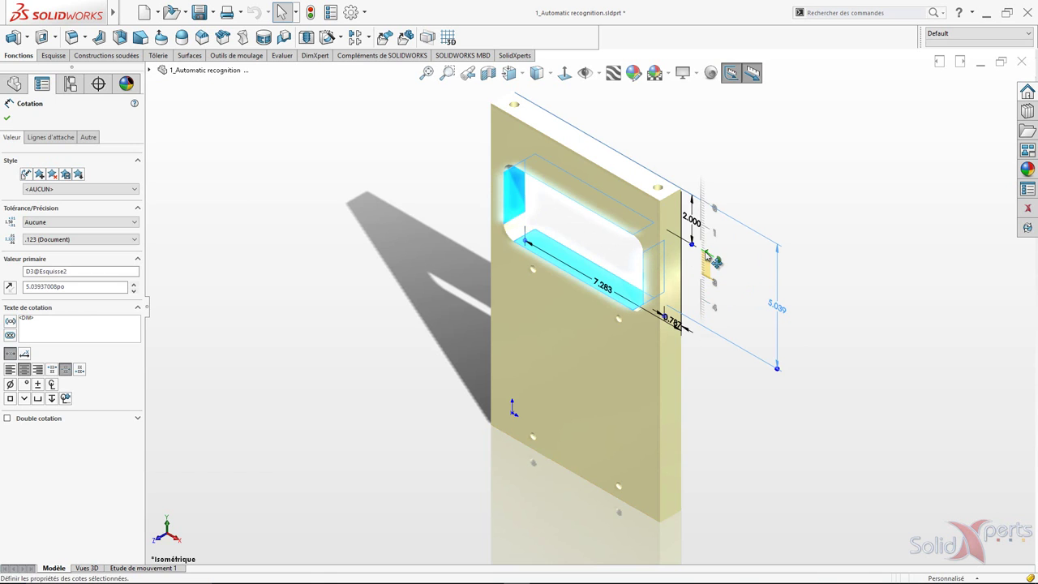
left_click(374, 235)
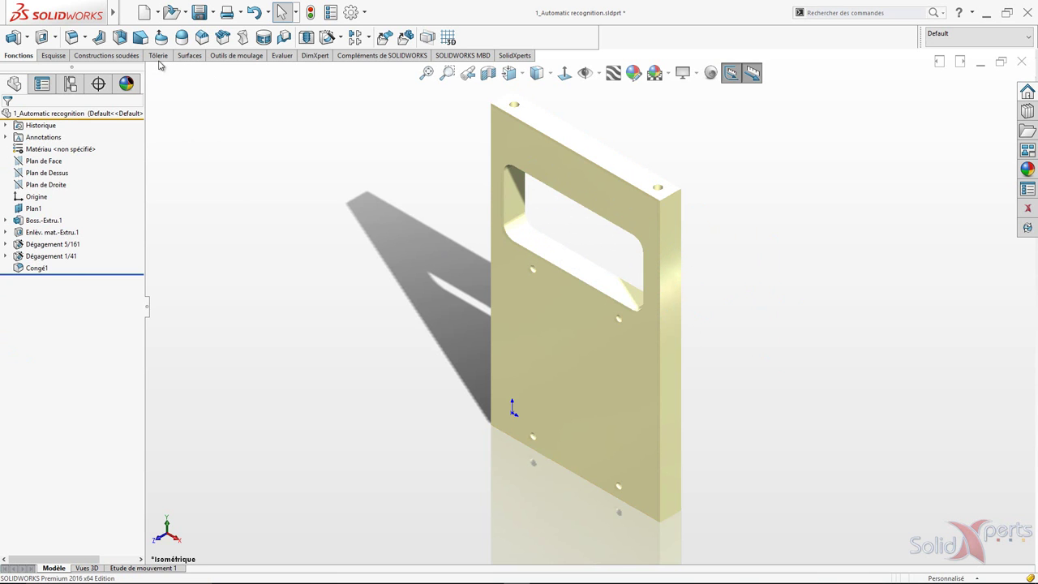
left_click(172, 13)
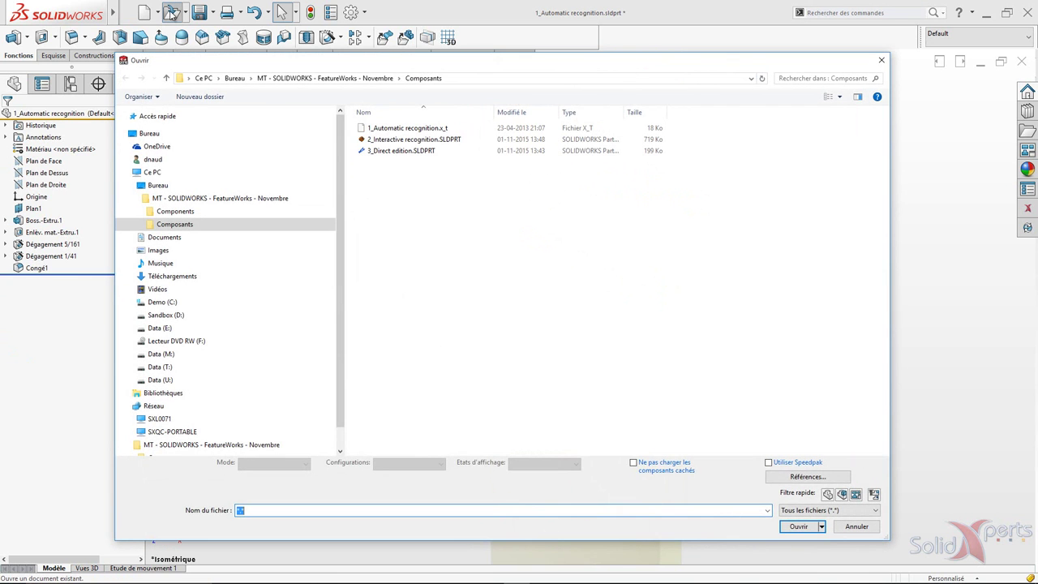
Open 2_Interactive recognition.SLDPRT without feature recognition and zoom in side-on to a rib.
left_click(407, 140)
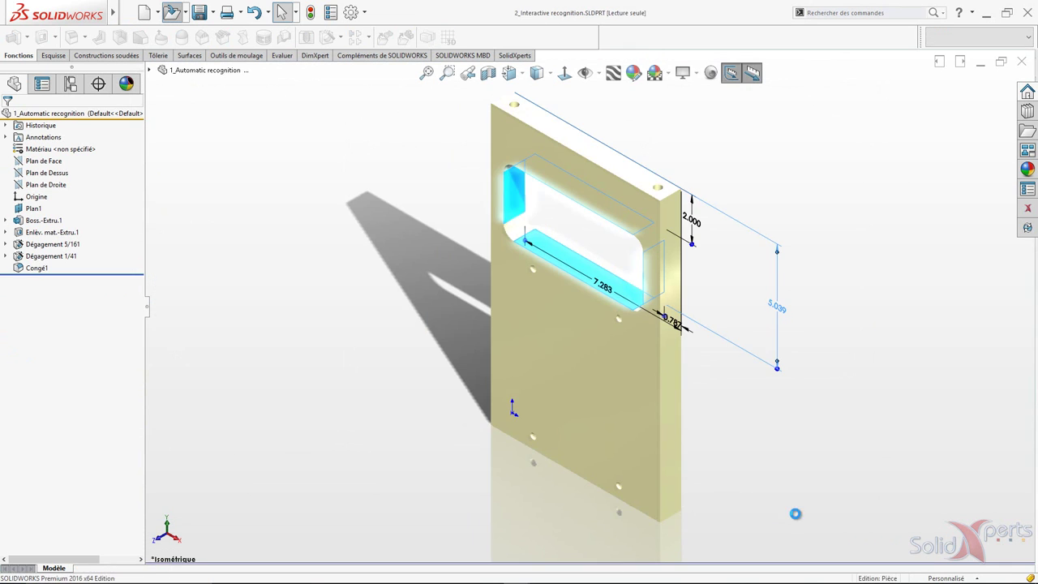
left_click(519, 302)
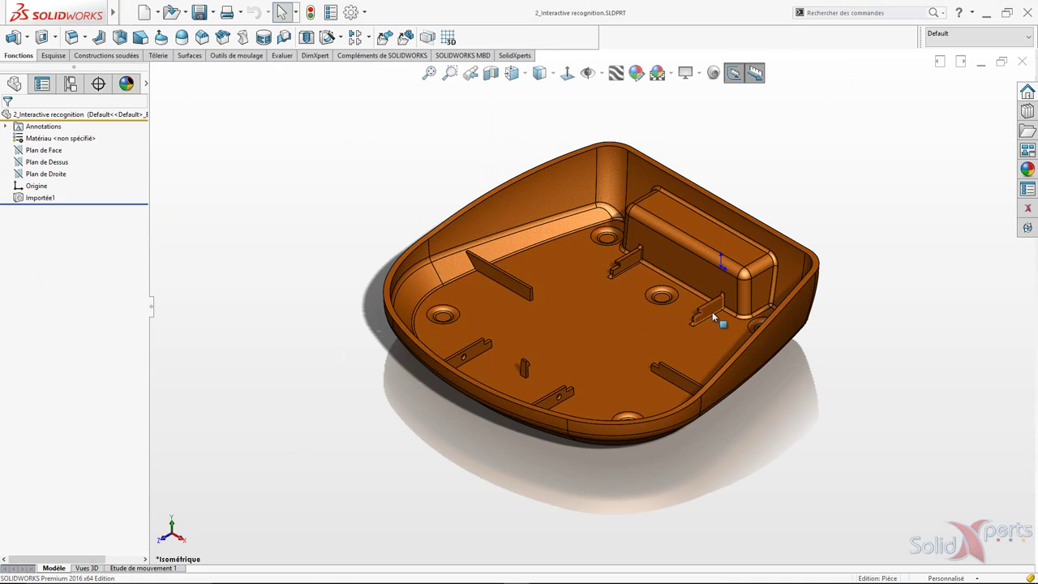
scroll(712, 317, "down", 3)
scroll(681, 312, "down", 3)
scroll(658, 309, "down", 3)
key("Right")
key("Right")
key("Right")
key("Right")
key("Right")
key("Right")
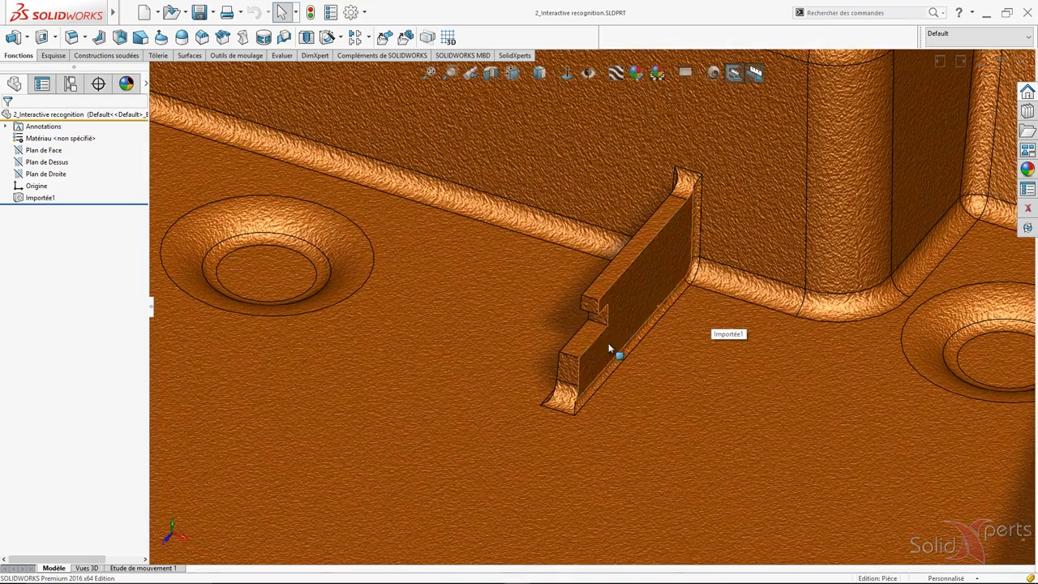
key("Right")
key("Right")
key("Right")
key("Right")
key("Right")
key("Right")
key("Right")
key("Right")
key("Right")
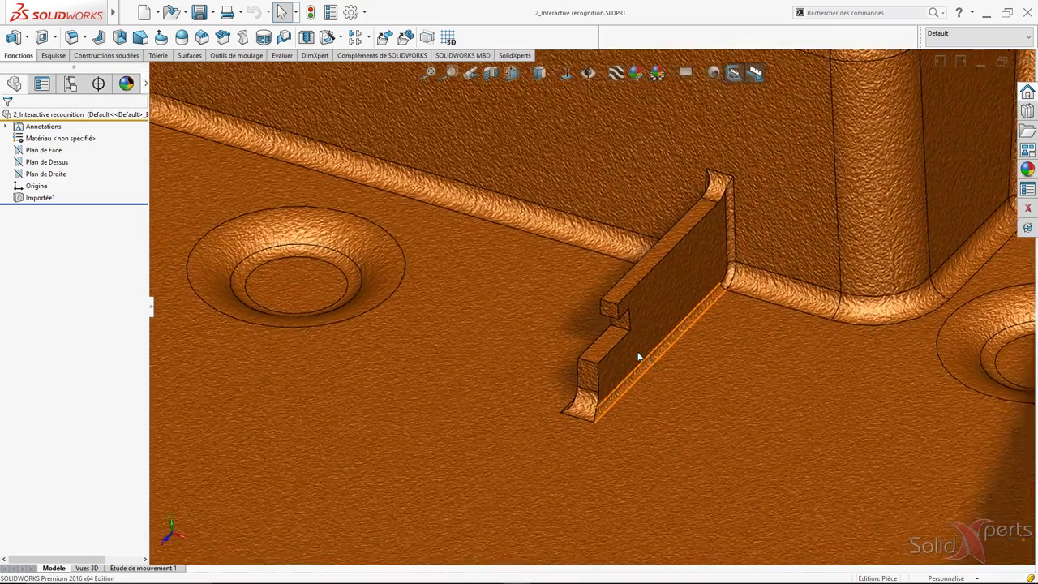
key("Right")
key("Right")
key("Right")
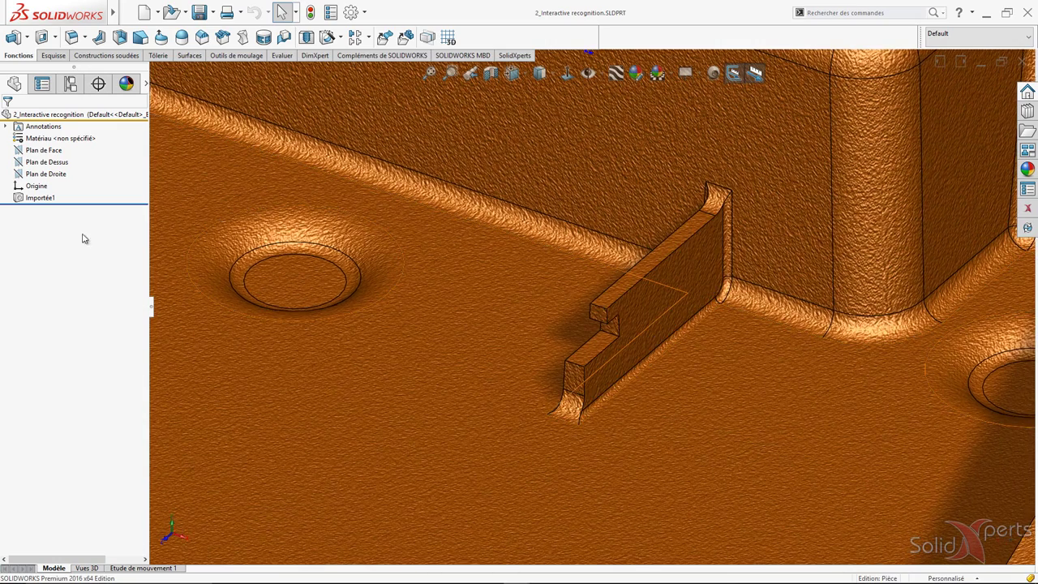
Start feature recognition on Importé1 in interactive mode with Congé/Arrondi as the feature type.
right_click(26, 202)
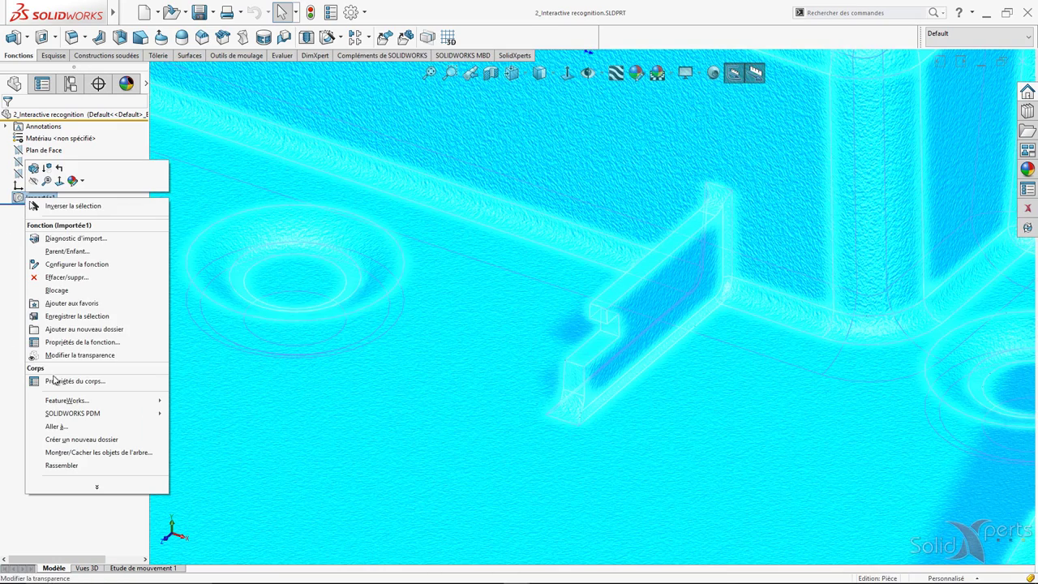
mouse_move(67, 400)
left_click(202, 400)
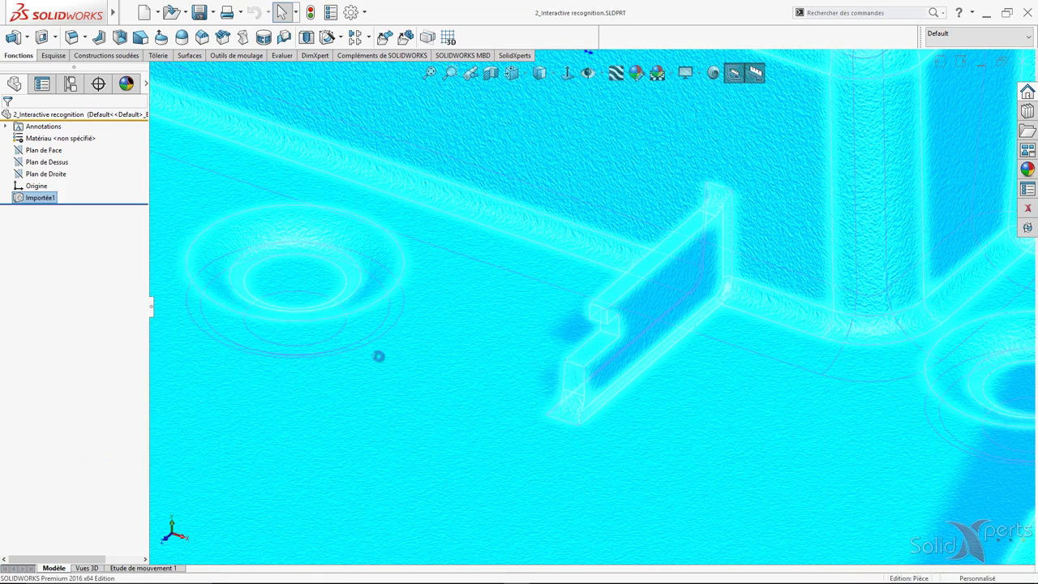
left_click(451, 400)
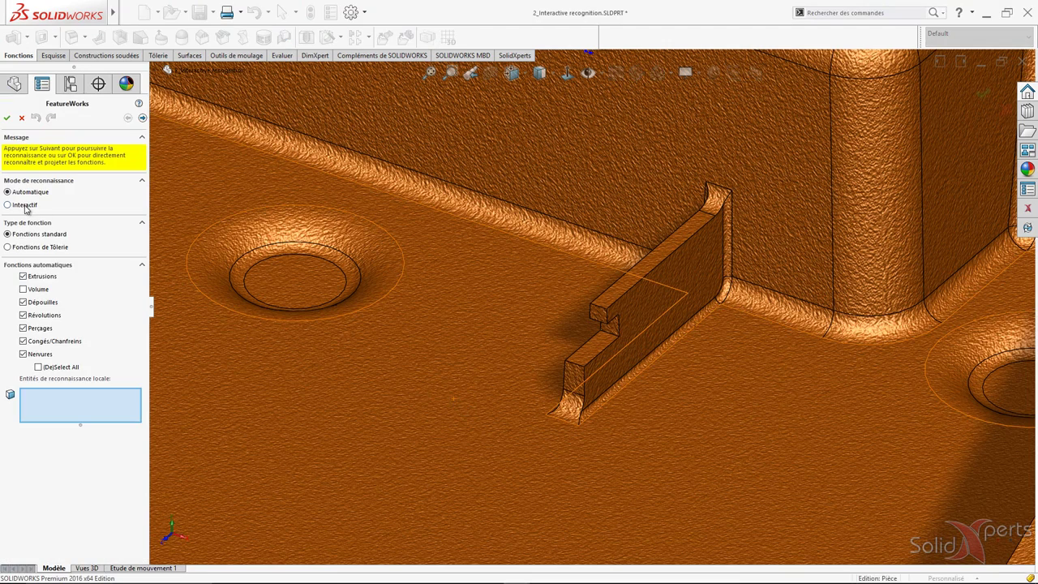
left_click(25, 207)
left_click(66, 290)
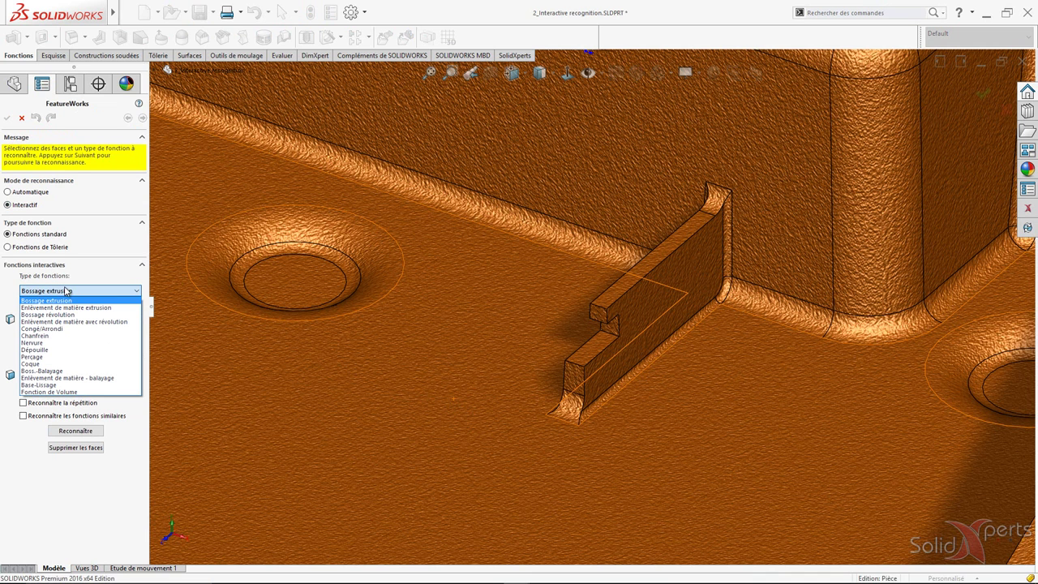
left_click(42, 329)
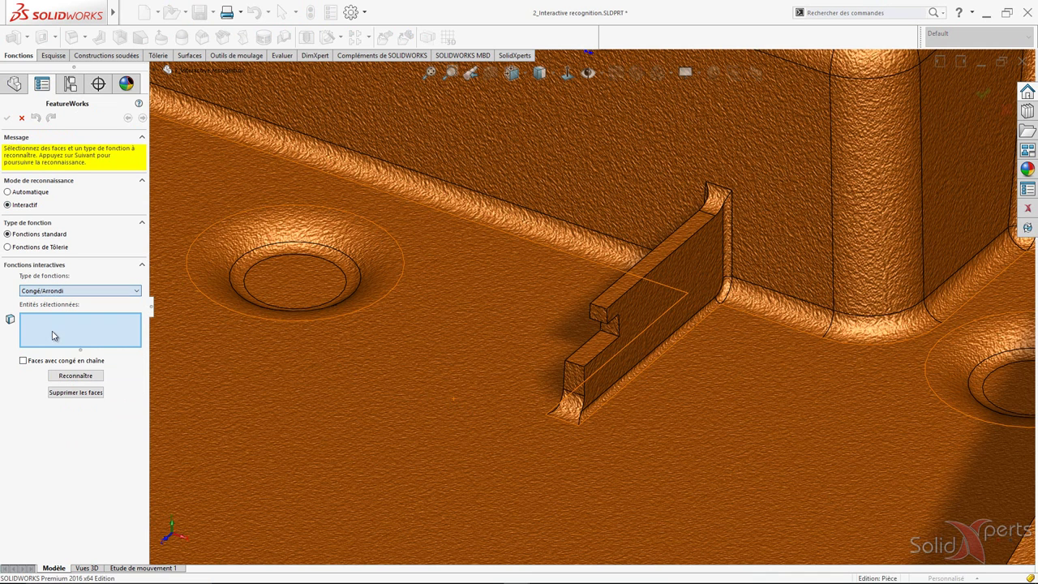
Select the eight fillet faces around the rib and recognize them as a fillet.
left_click(613, 396)
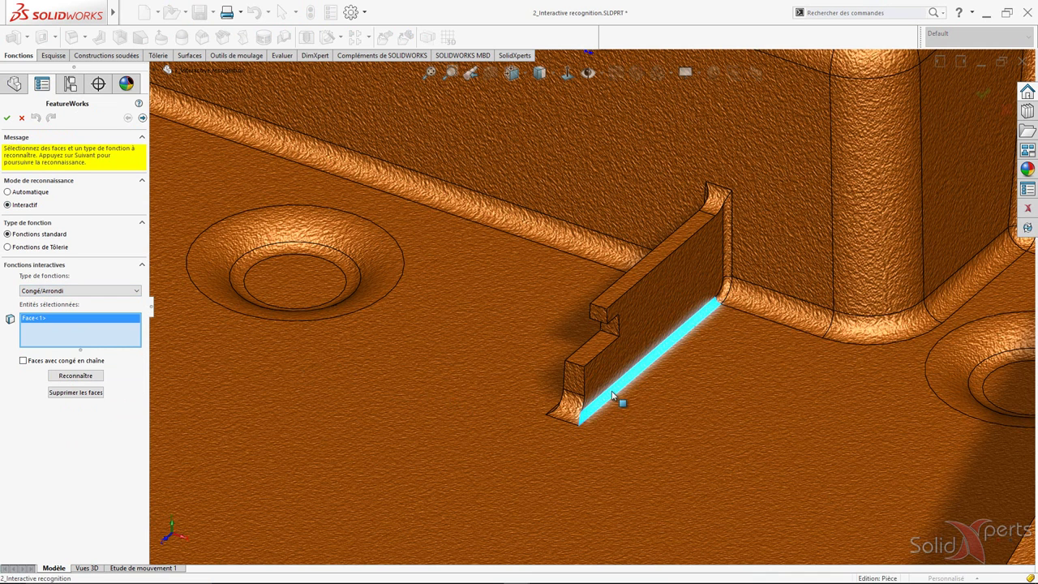
left_click(729, 302)
left_click(729, 240)
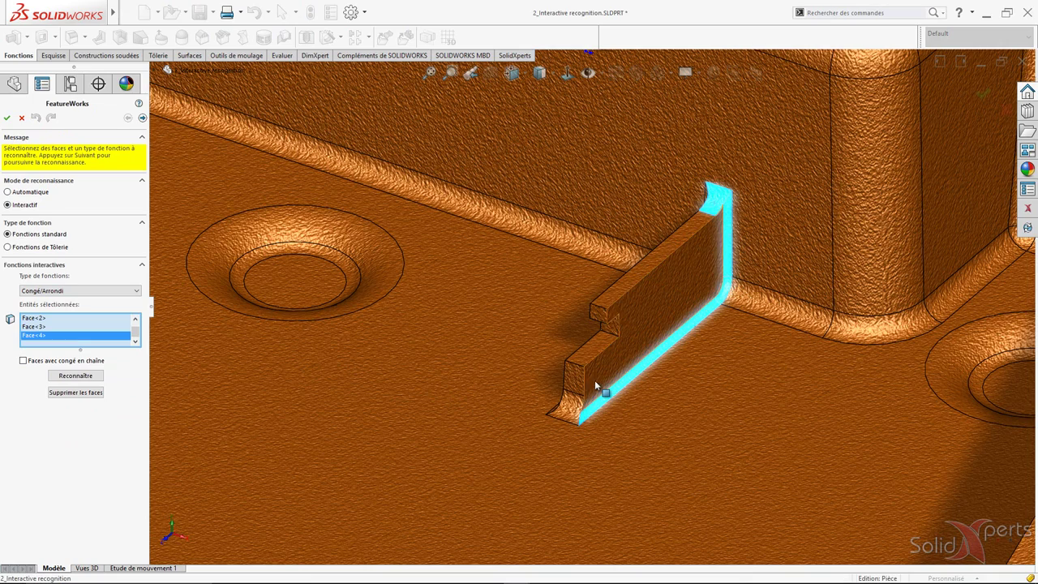
left_click(713, 194)
left_click(569, 410)
key("shift+Left")
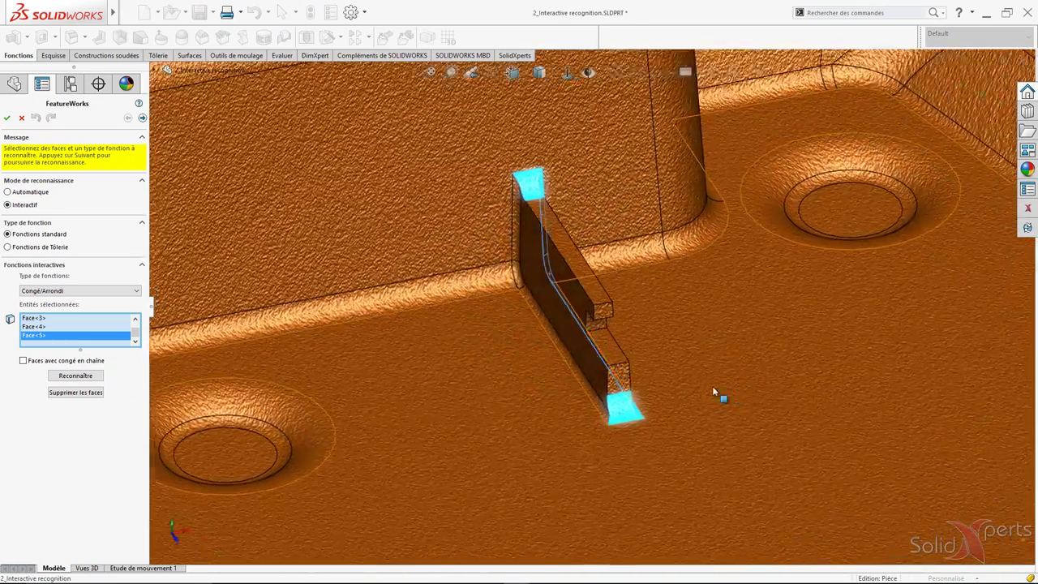
left_click(511, 296)
left_click(490, 285)
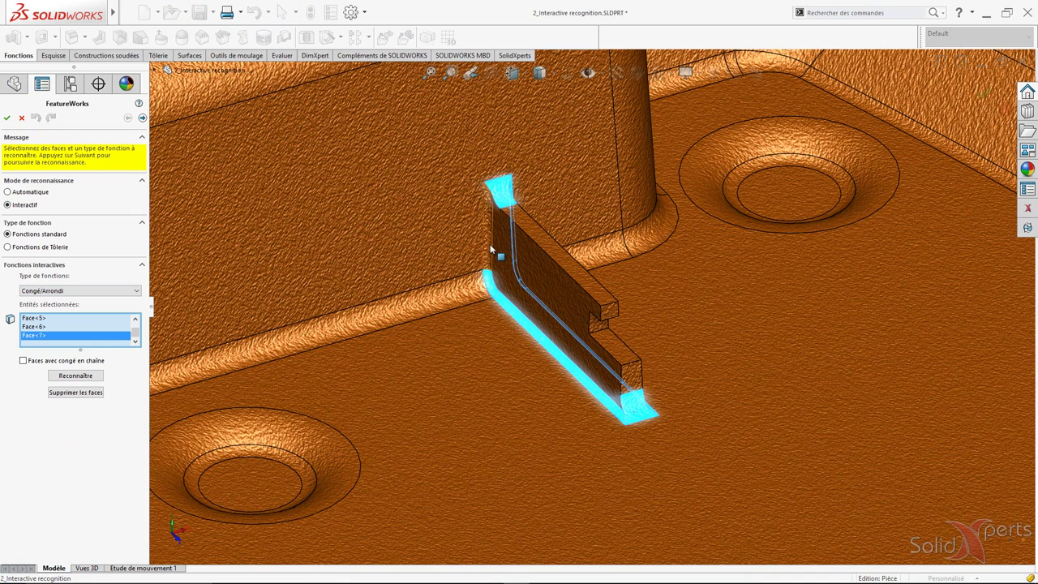
left_click(488, 245)
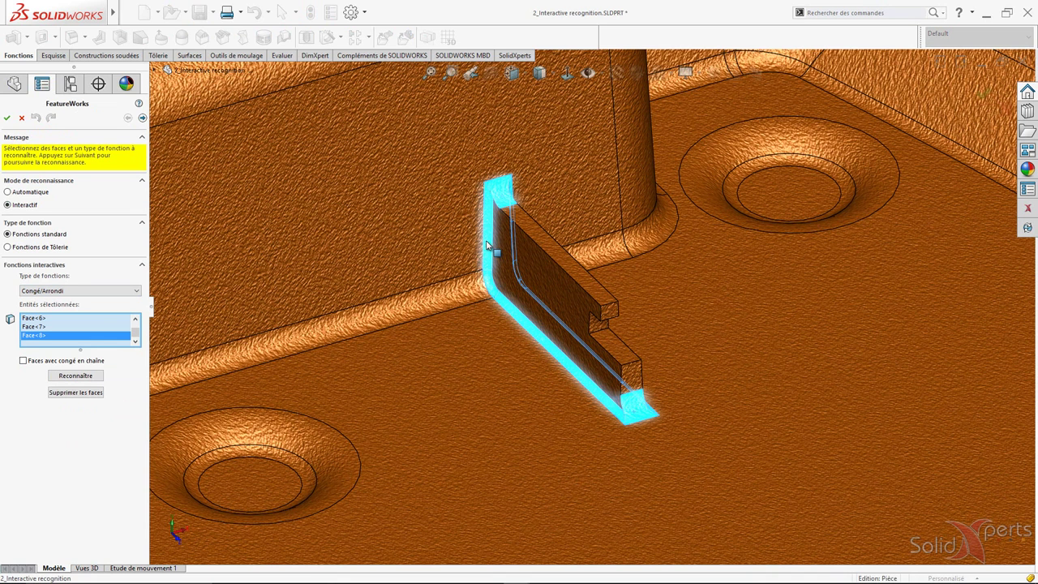
left_click(67, 376)
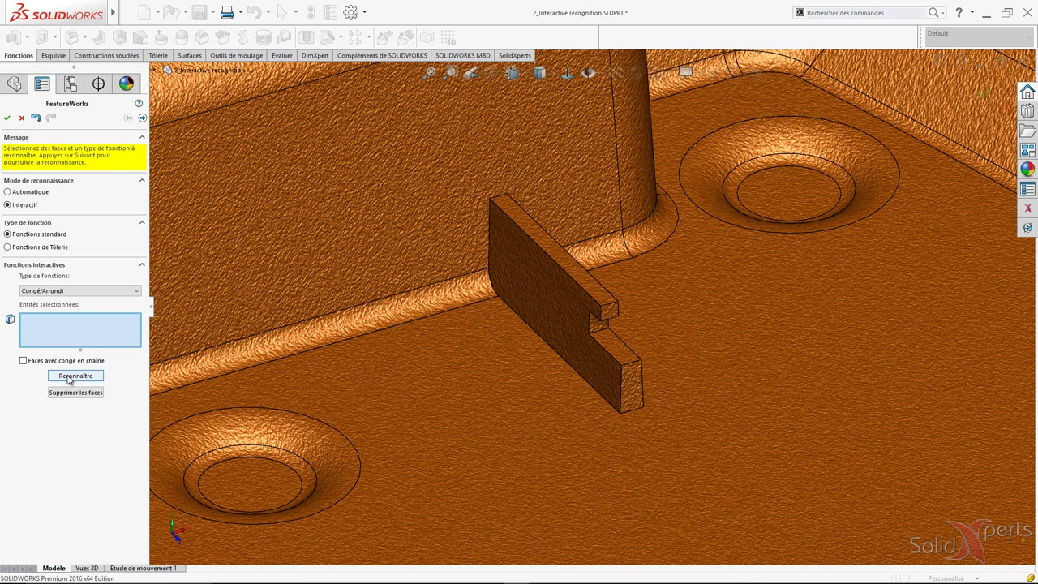
left_click(65, 290)
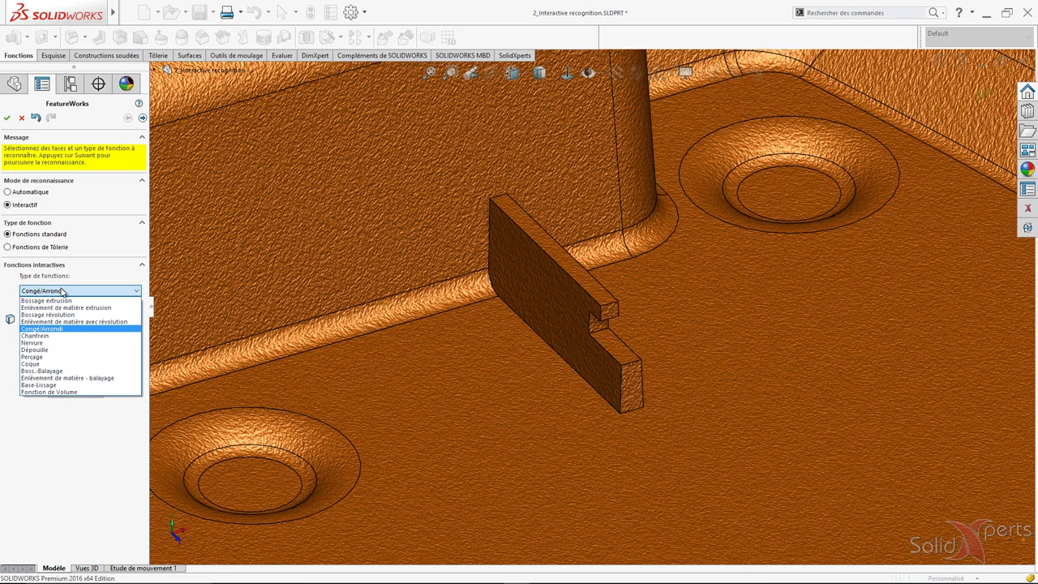
Recognize a Dépouille draft on both rib side faces, with the floor face as Plan neutre.
left_click(44, 350)
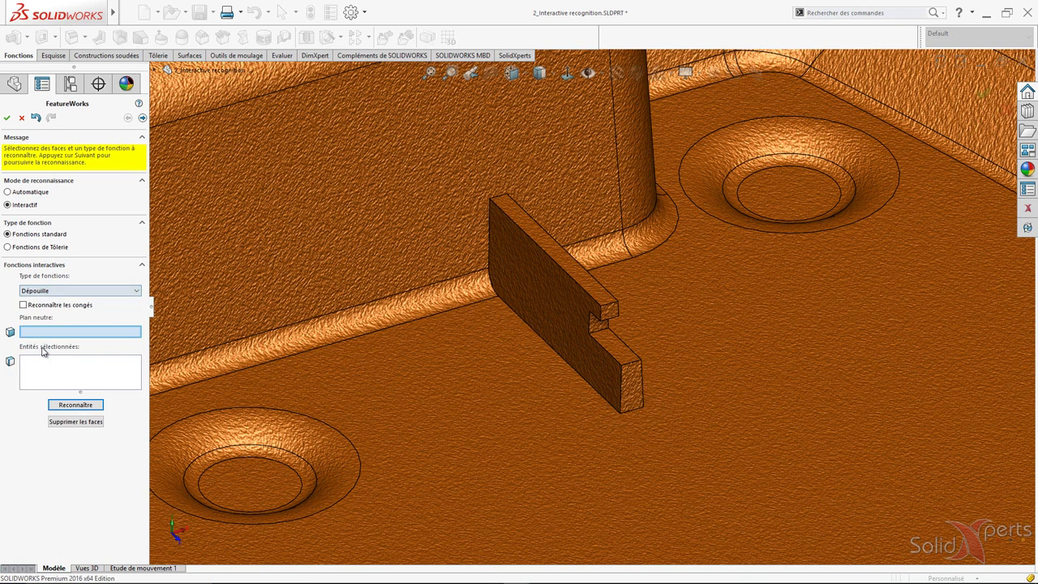
left_click(511, 458)
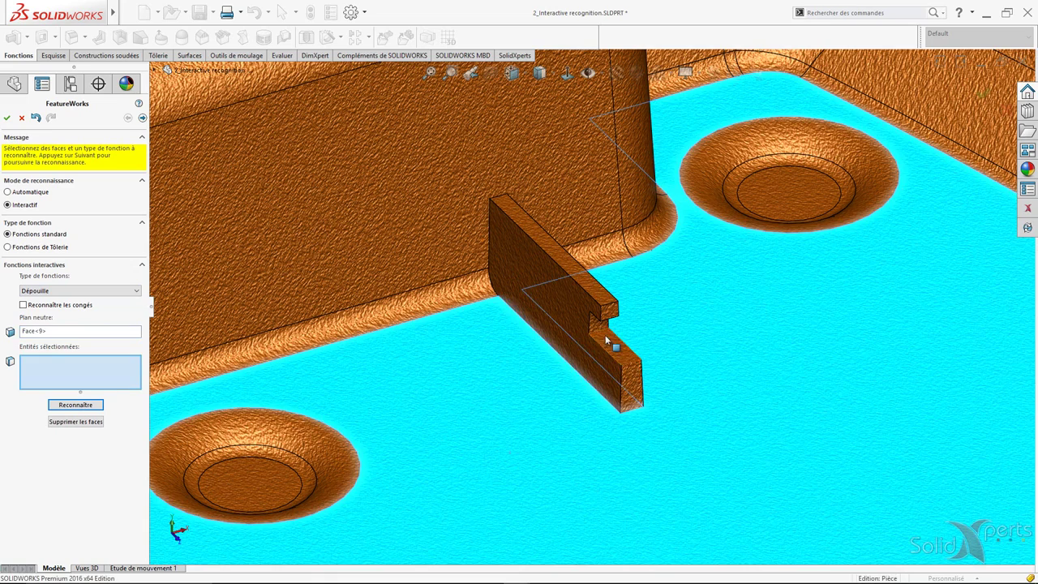
left_click(574, 341)
middle_click_drag(573, 344, 637, 366)
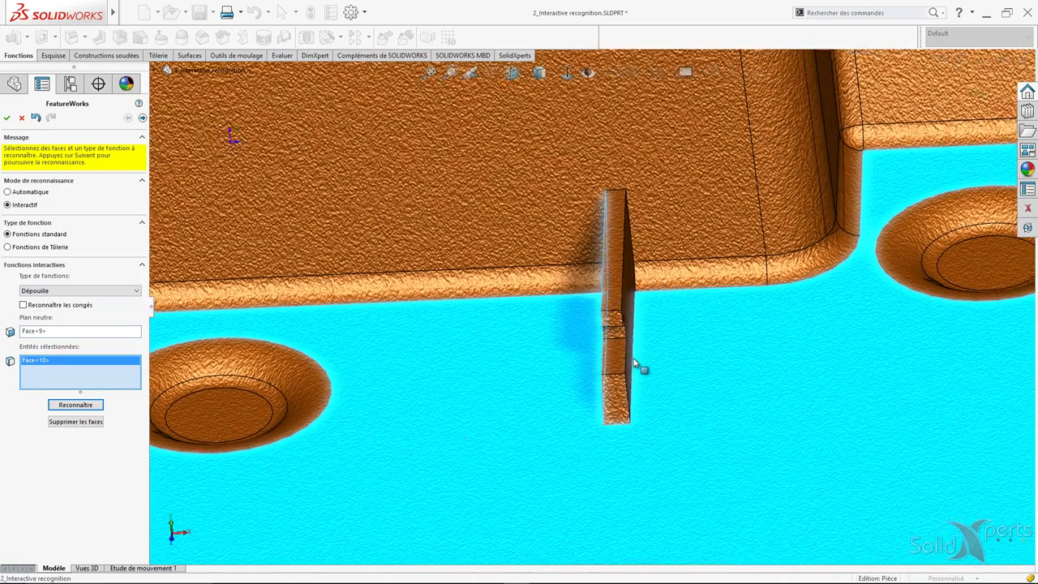
left_click(634, 323)
middle_click_drag(640, 327, 608, 324)
left_click(74, 404)
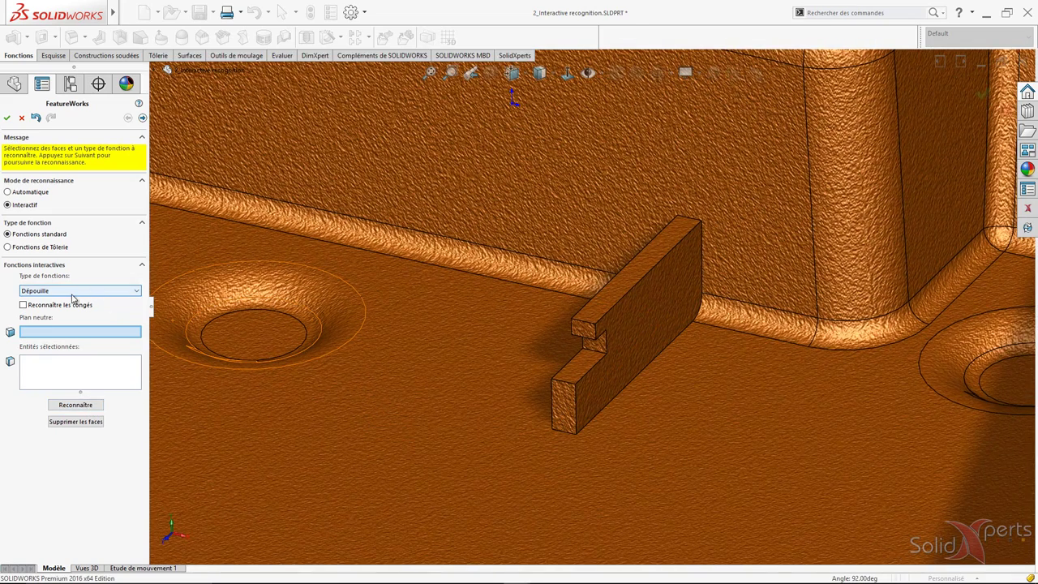
Recognize the rib's front face as a Bossage extrusion and create all recognized features.
left_click(72, 292)
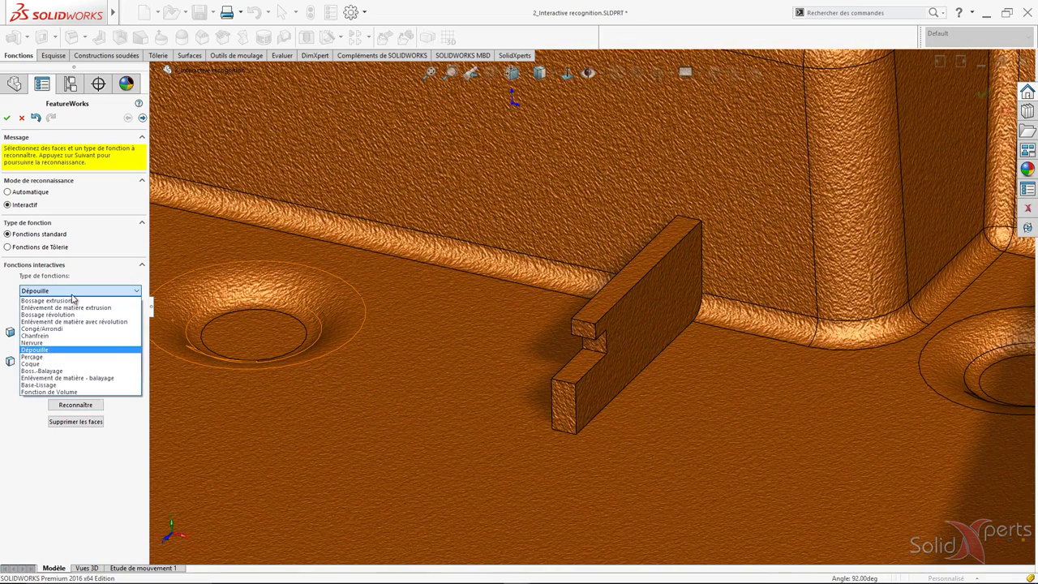
left_click(61, 301)
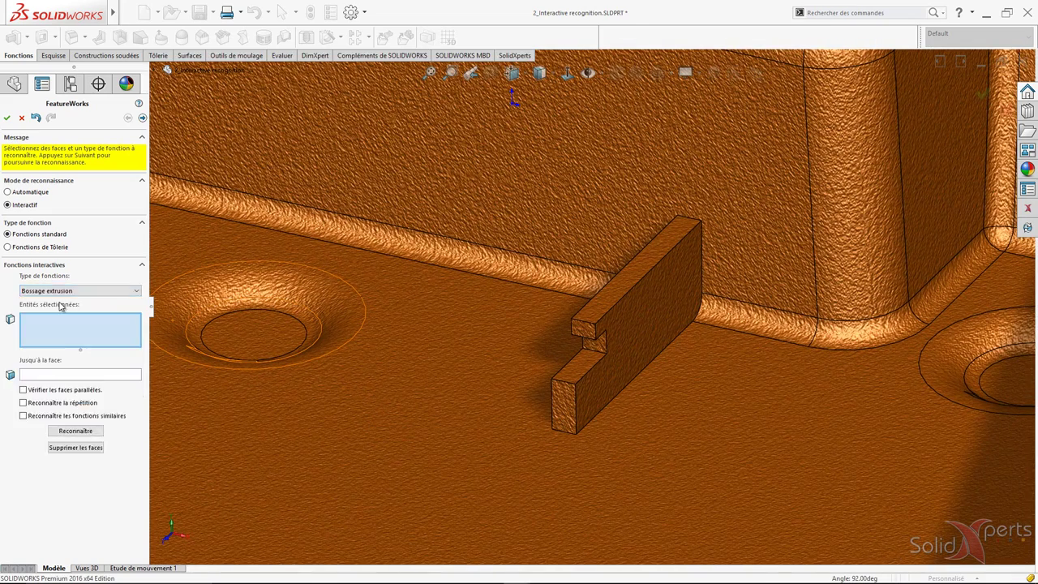
left_click(654, 353)
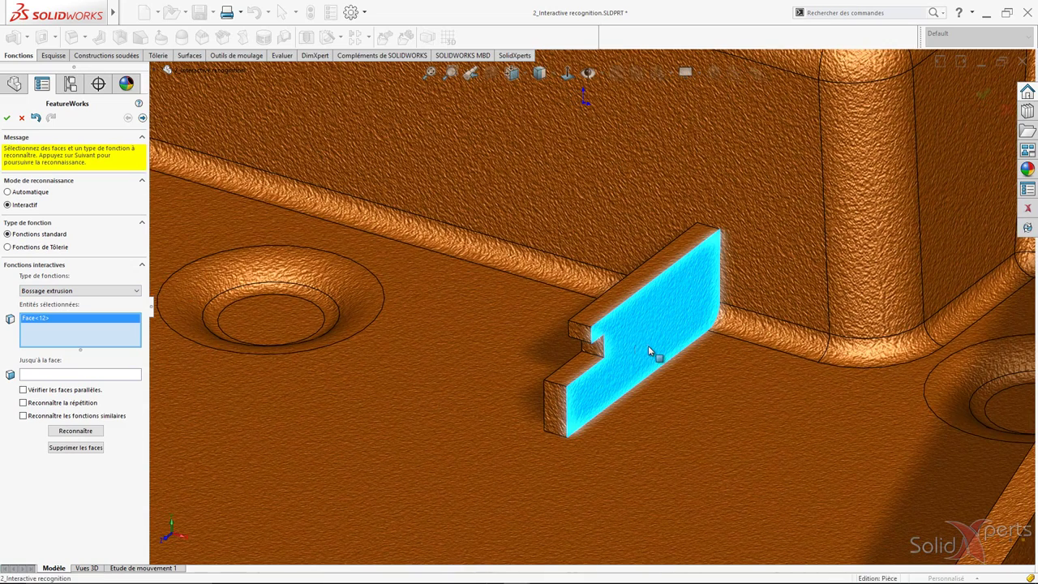
left_click(75, 431)
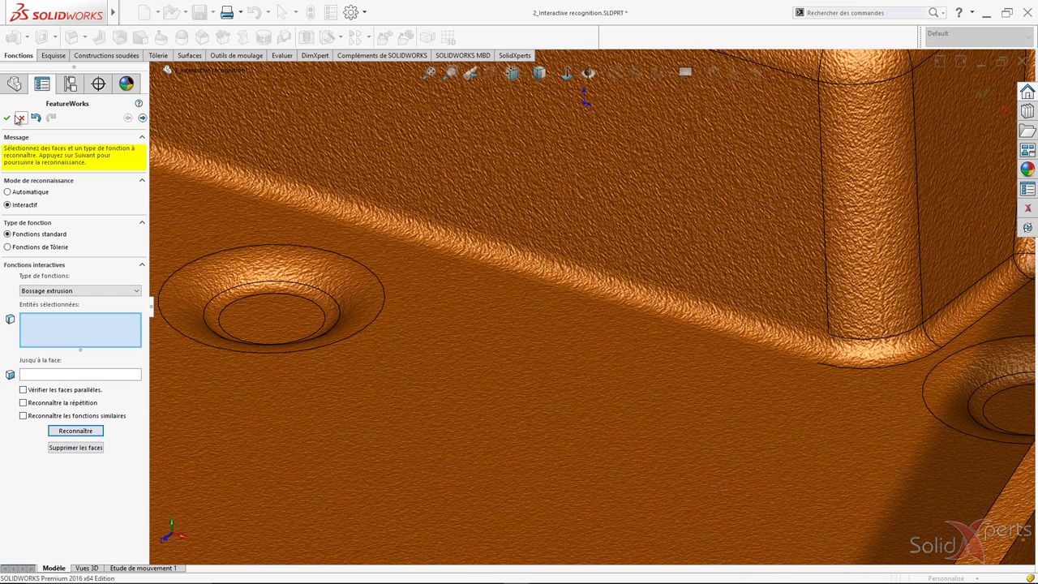
left_click(7, 118)
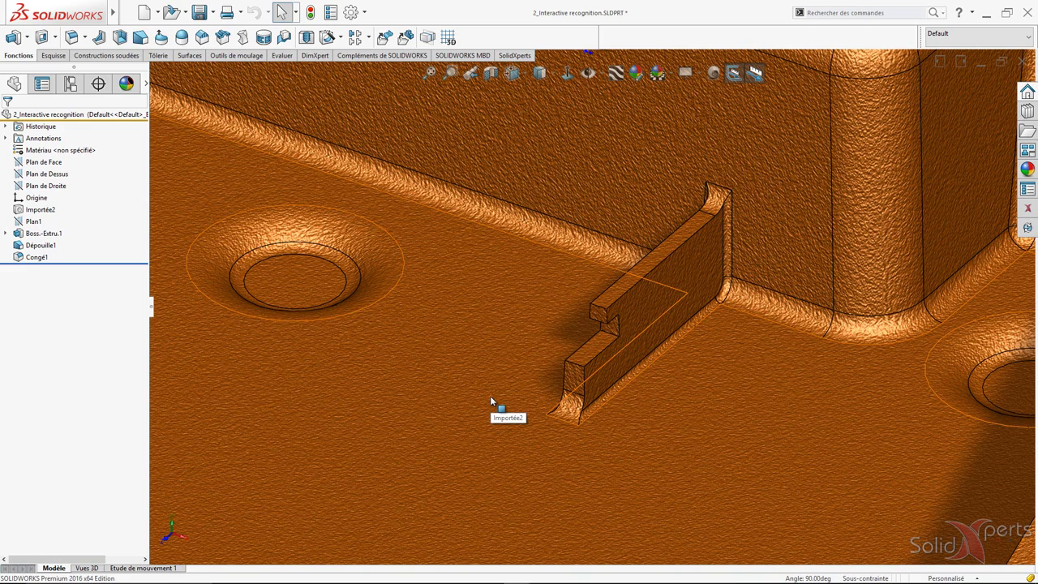
Select Boss.-Extru.1 and drag the rib's sketch edge upward with the Instant3D ruler.
left_click(37, 236)
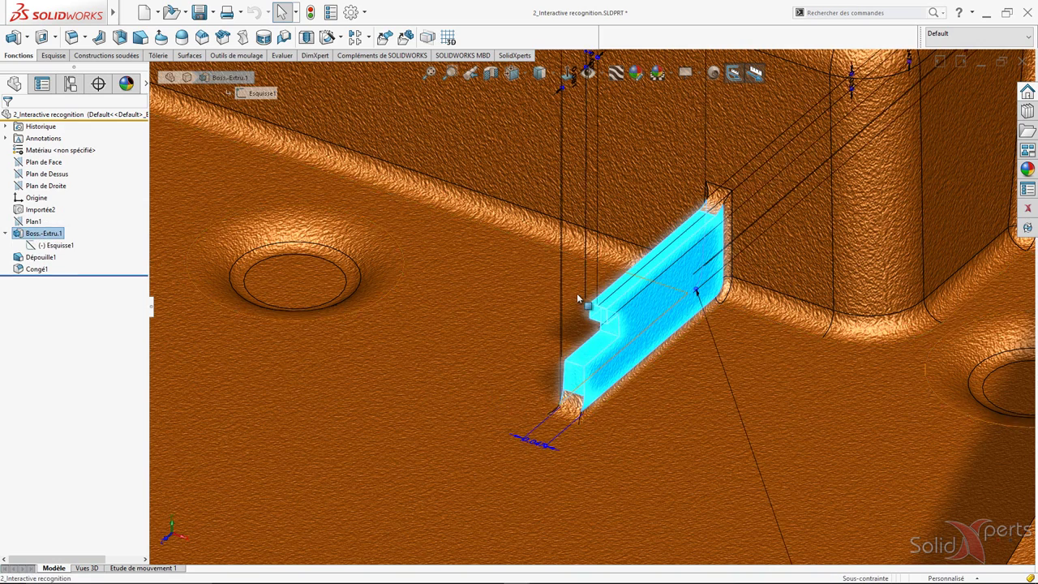
middle_click_drag(576, 292, 588, 297)
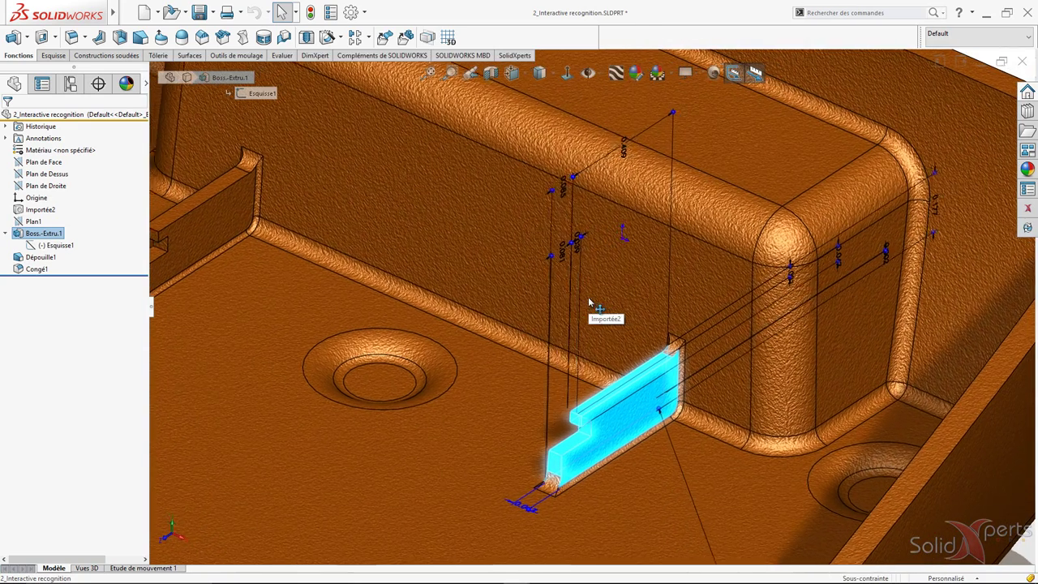
left_click_drag(570, 185, 580, 162)
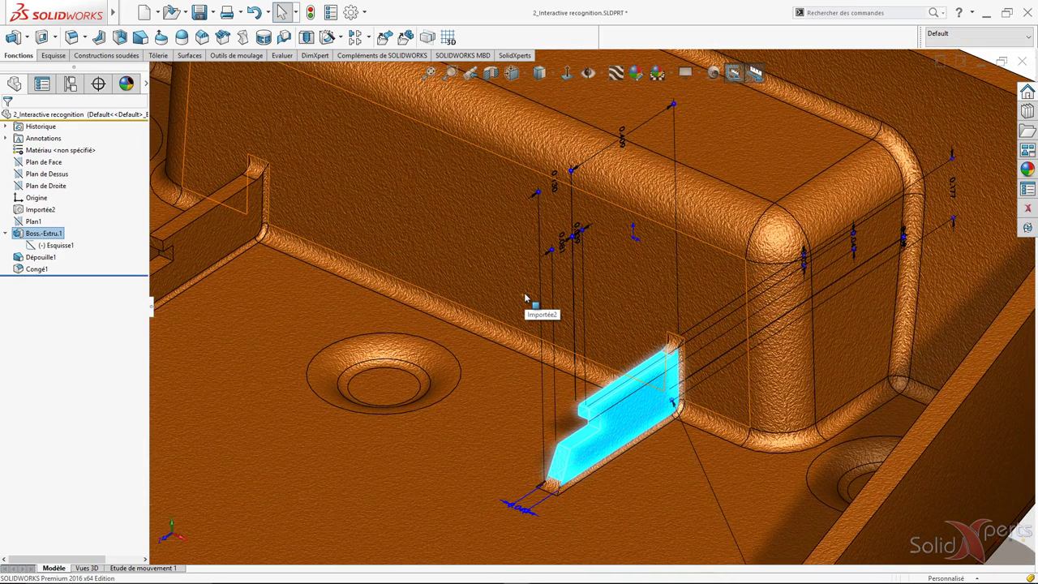
Open 3_Direct edition.SLDPRT from the Composants folder and zoom in around its holes.
left_click(171, 12)
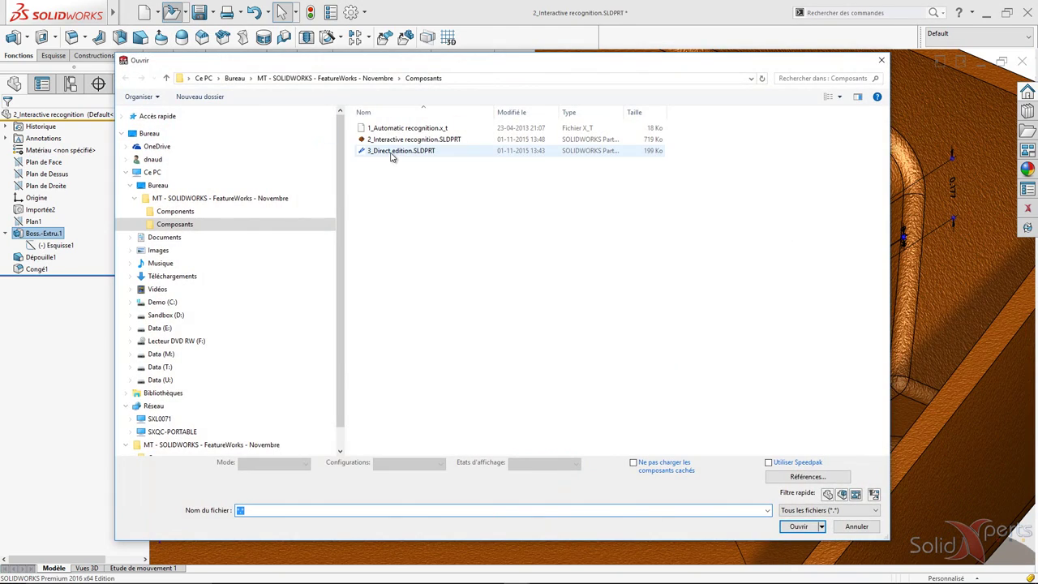
double_click(392, 153)
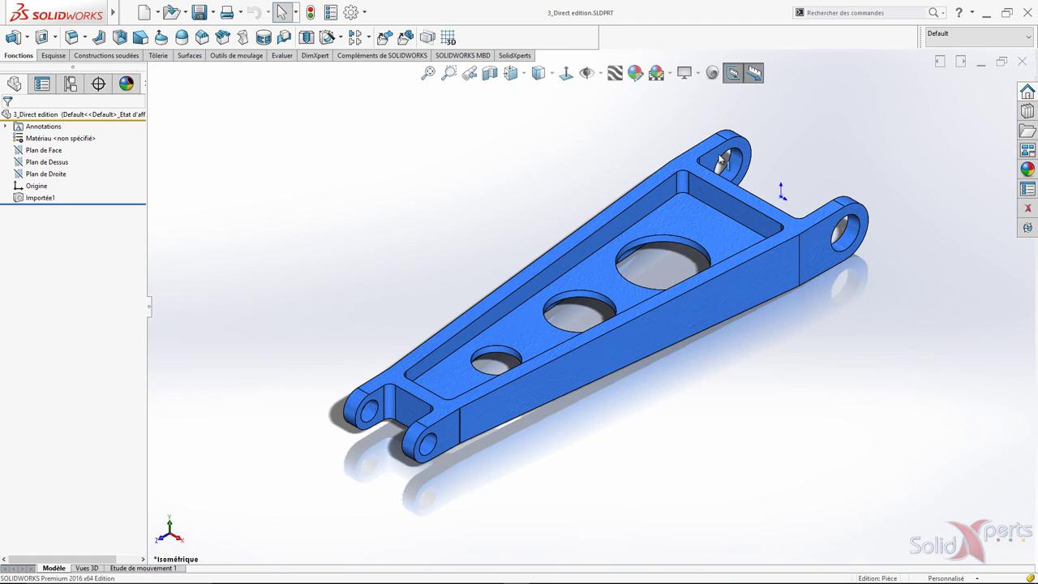
scroll(702, 206, "down", 2)
scroll(702, 207, "down", 3)
scroll(586, 306, "down", 1)
scroll(587, 306, "down", 2)
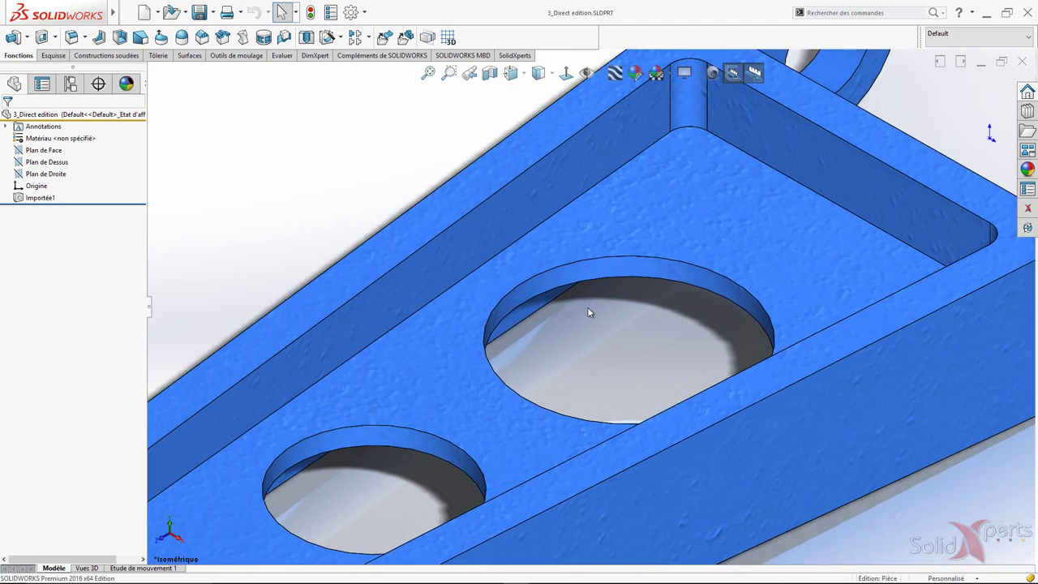
scroll(587, 306, "down", 2)
scroll(586, 307, "up", 3)
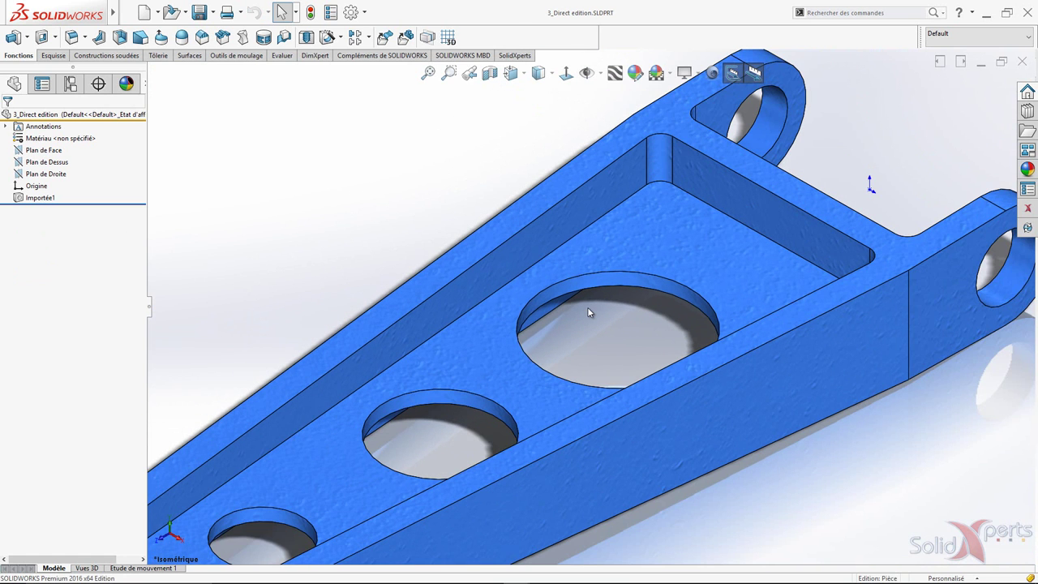
Select the bracket's top face and use Editer la fonction, recognizing its child features too.
left_click(629, 254)
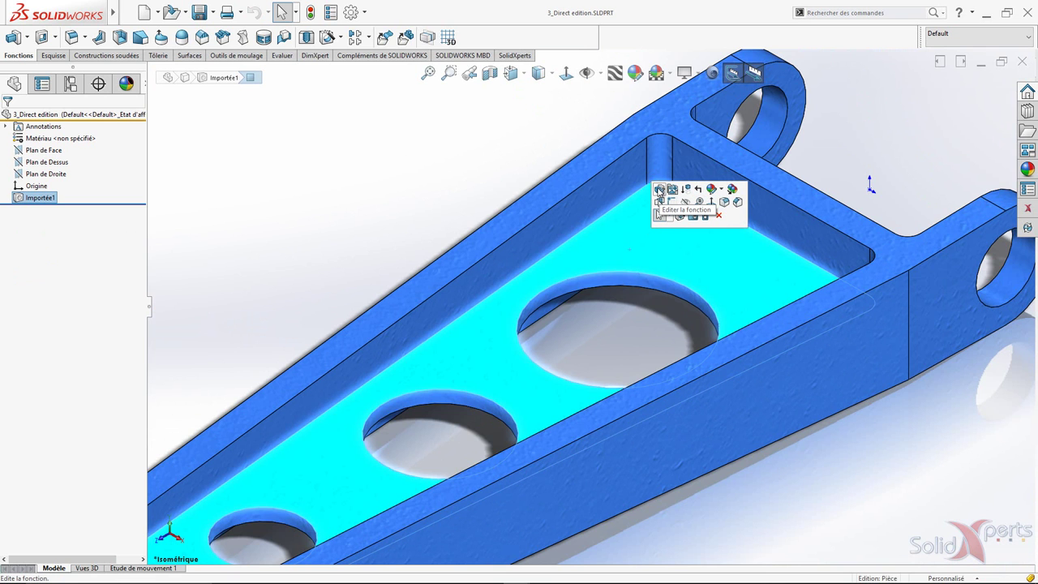
left_click(658, 188)
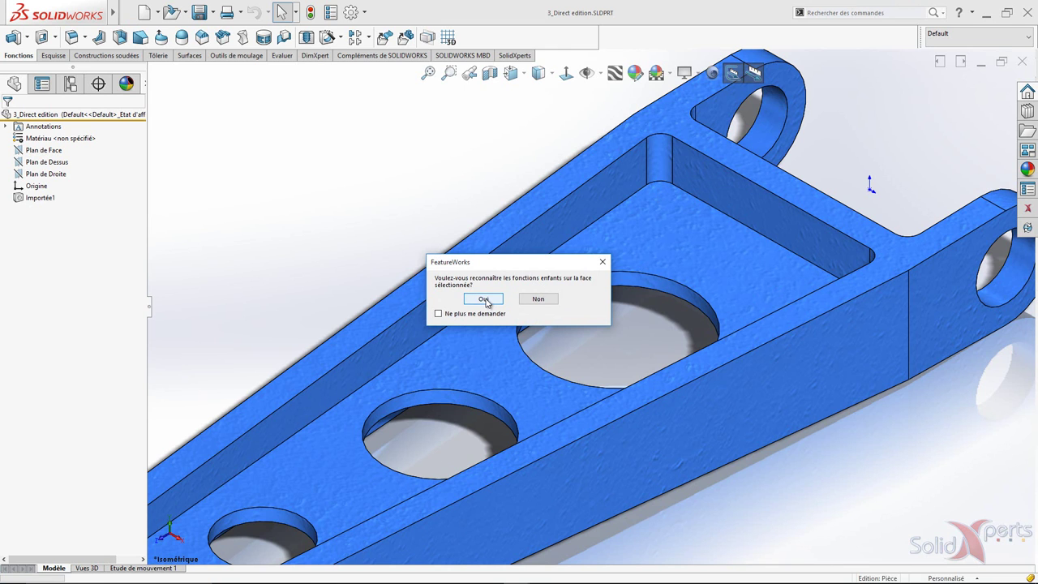
left_click(484, 299)
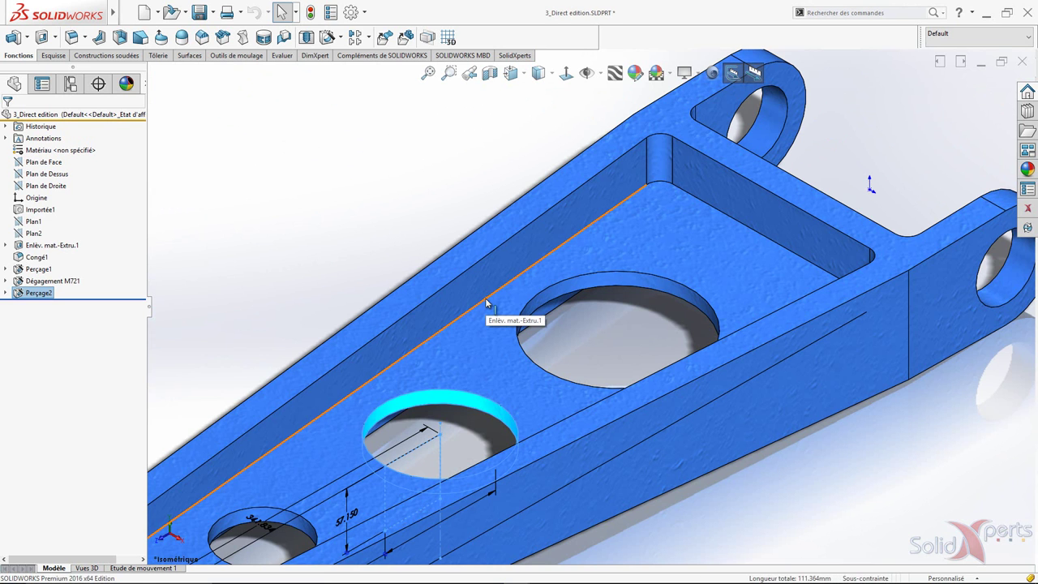
left_click(373, 188)
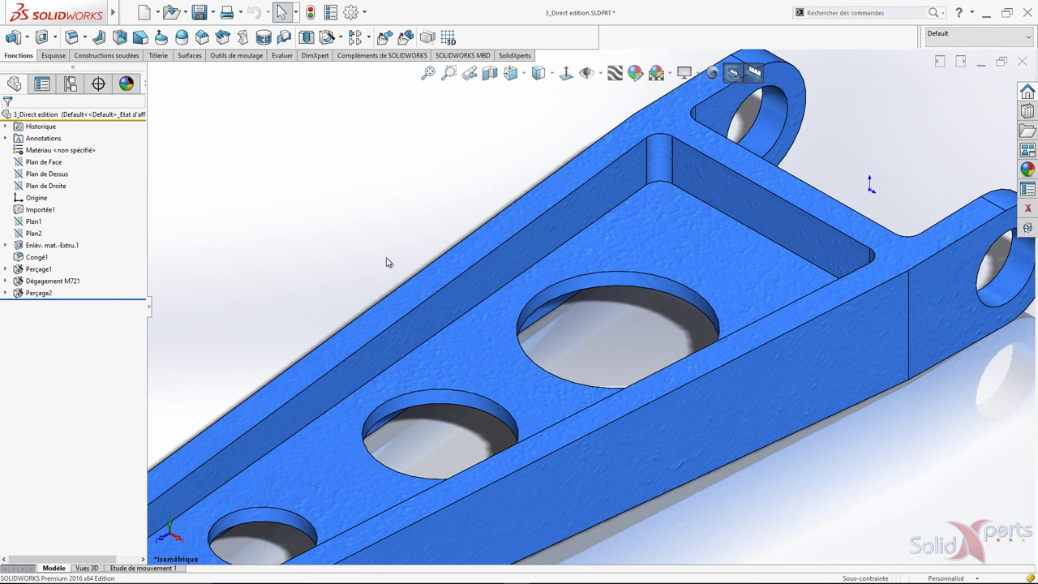
Drag the Perçage1 hole's diameter dimension from 147.336 mm down to Ø89.238 mm.
scroll(388, 265, "up", 2)
scroll(388, 264, "up", 1)
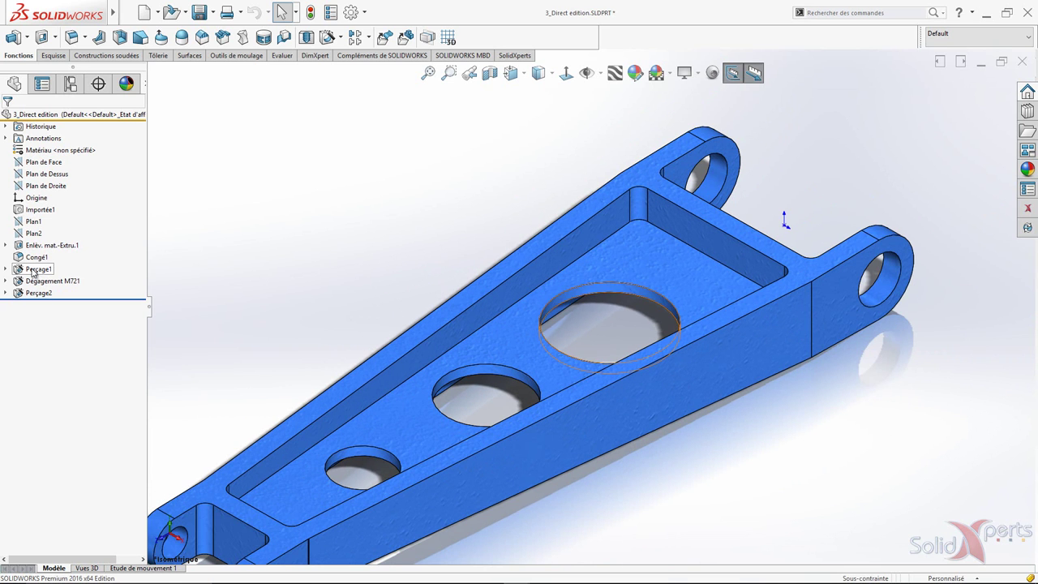
left_click(34, 269)
left_click_drag(371, 519, 619, 496)
left_click(618, 496)
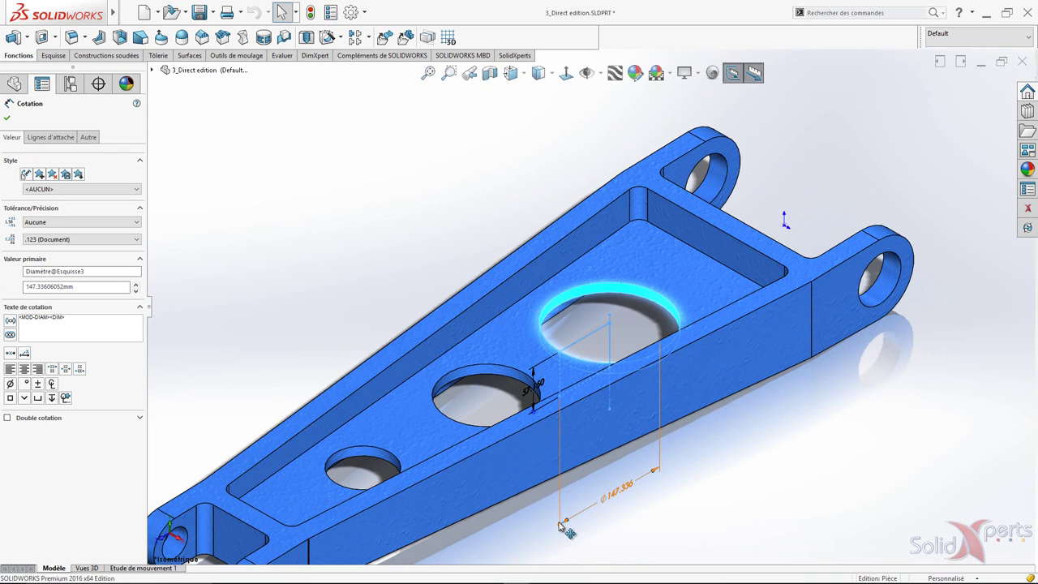
left_click_drag(571, 524, 581, 524)
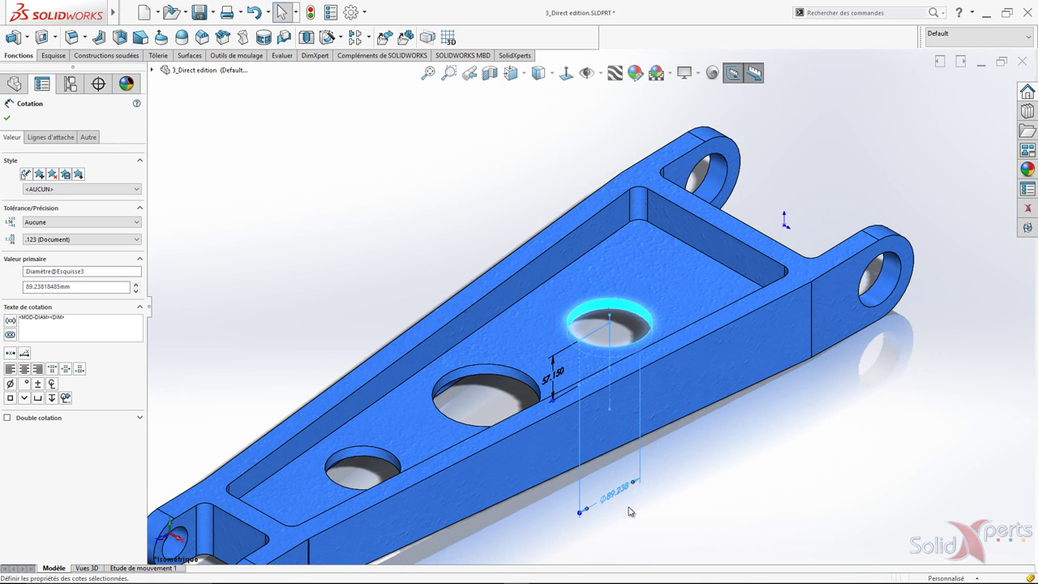
left_click(761, 479)
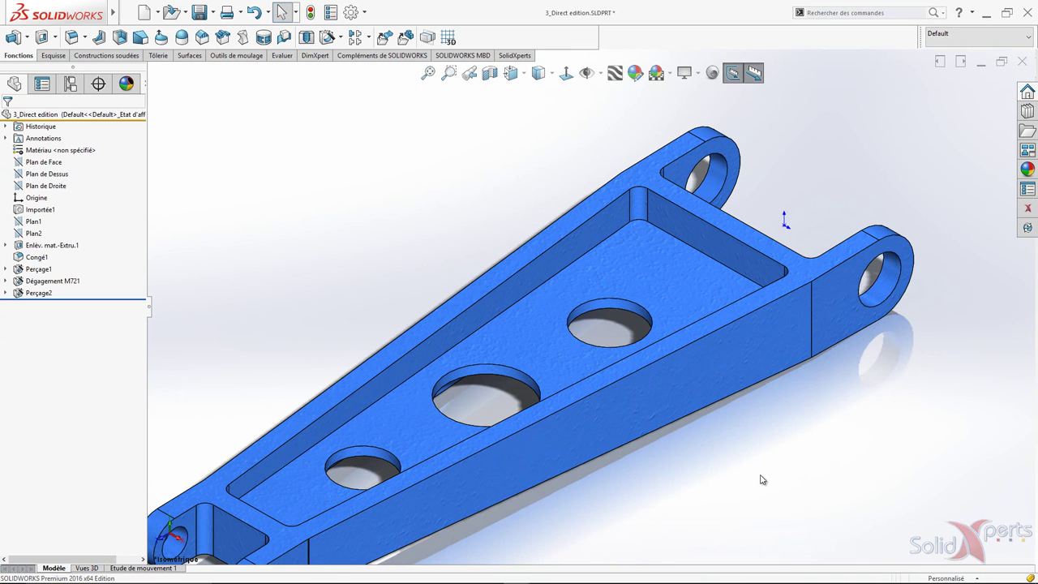